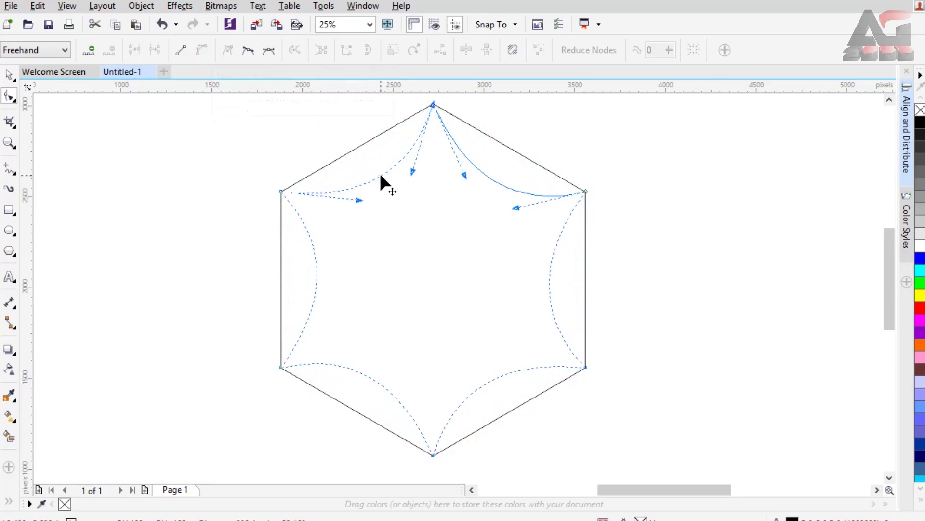
Rotate the curved six-pointed star by 30 degrees
{"action": "left_click", "coordinate": [9, 75]}
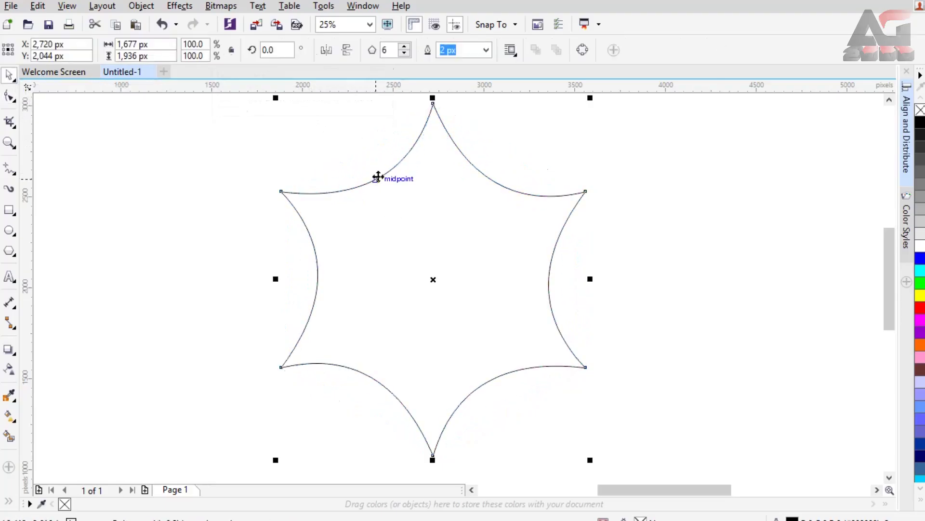
{"action": "left_click", "coordinate": [280, 50]}
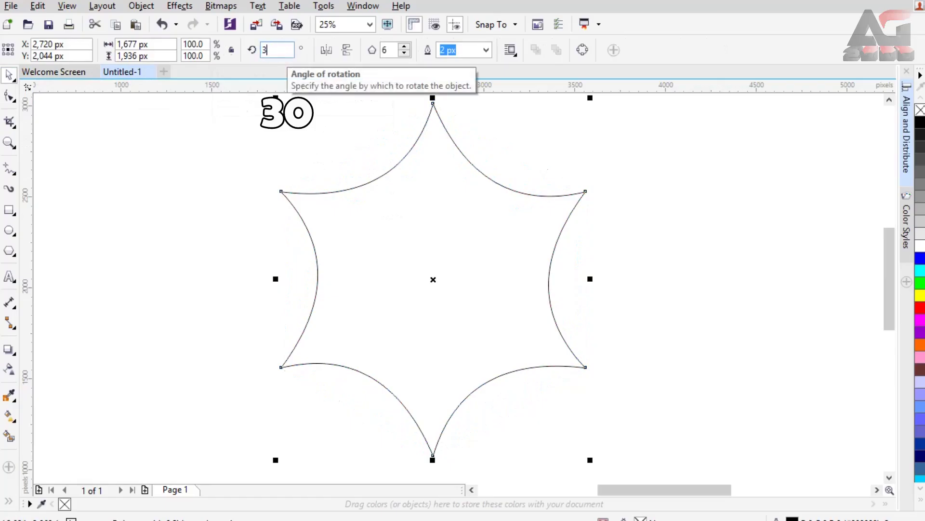
{"action": "type", "text": "30.0"}
{"action": "key", "text": "Return"}
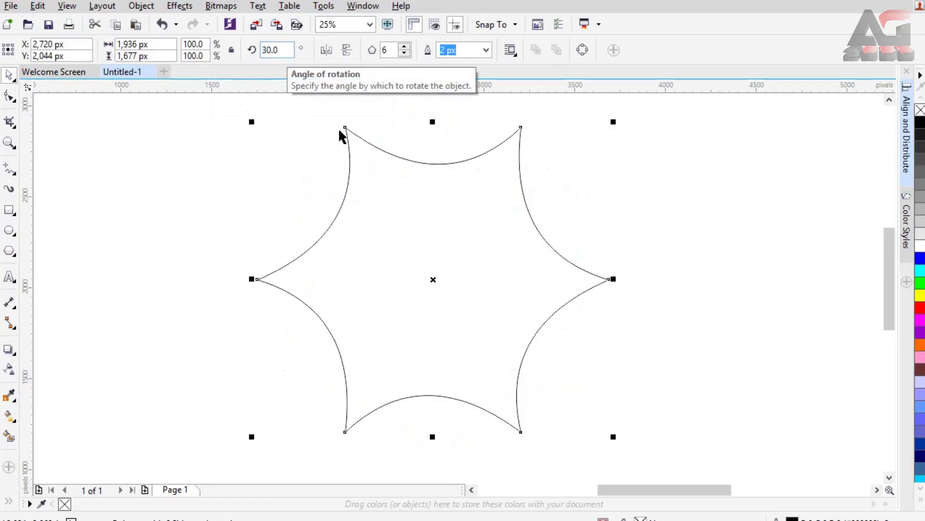
Duplicate the star in place and scale the copy about its centre to 50% as an inner star
{"action": "left_click", "coordinate": [429, 164]}
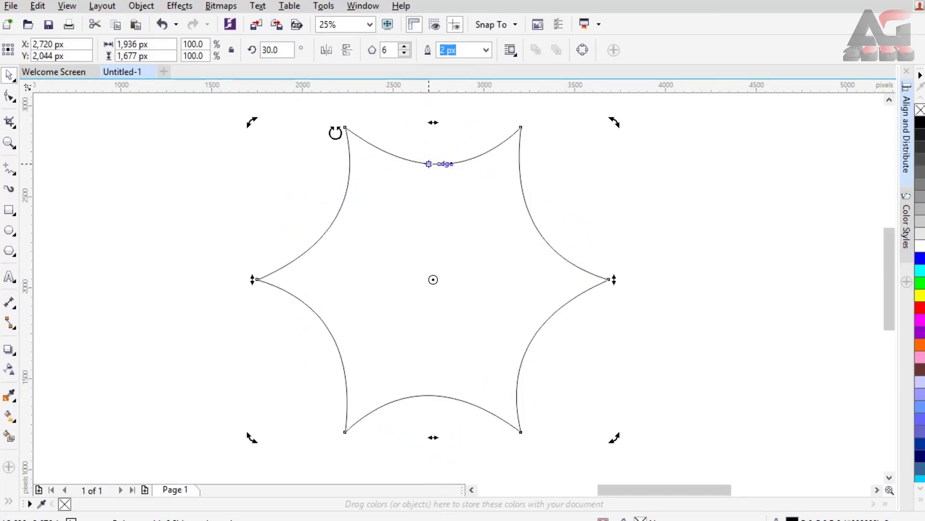
{"action": "left_click", "coordinate": [114, 27]}
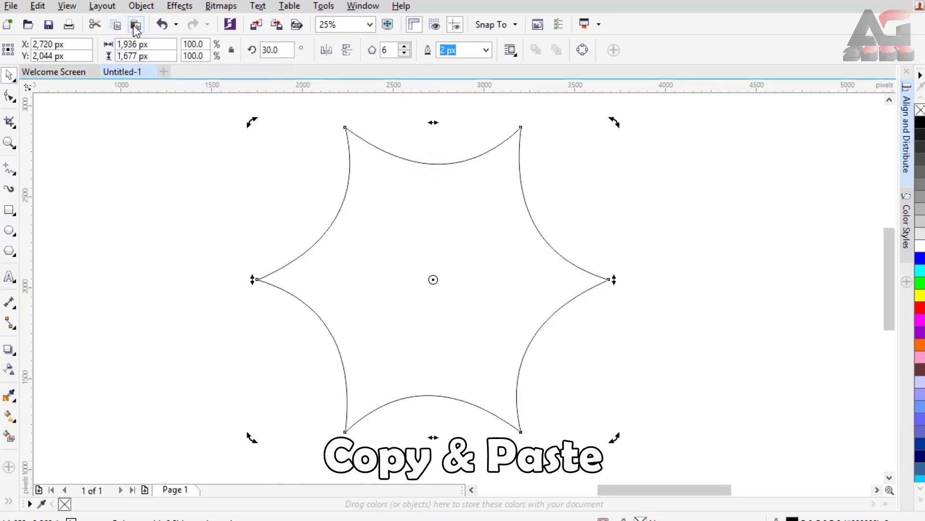
{"action": "left_click", "coordinate": [135, 25]}
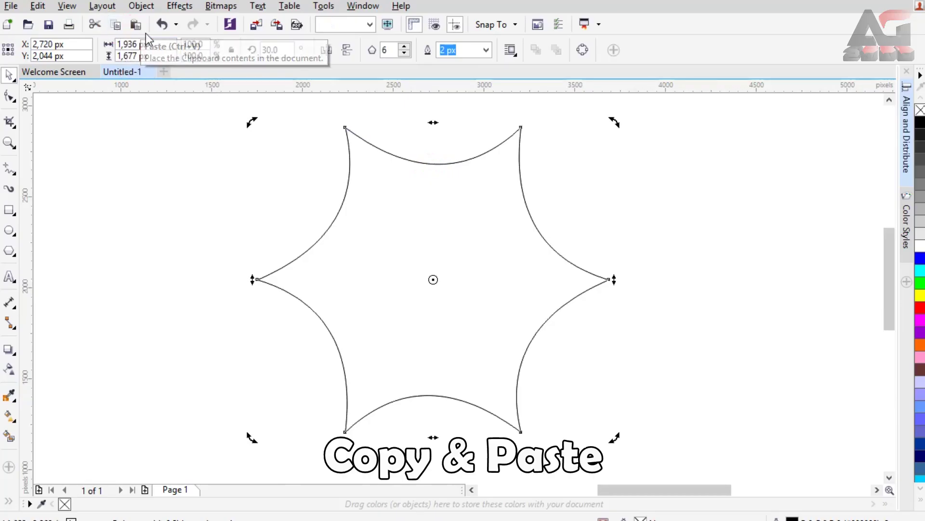
{"action": "left_click", "coordinate": [498, 338]}
{"action": "left_click_drag", "start_coordinate": [614, 438], "coordinate": [522, 439]}
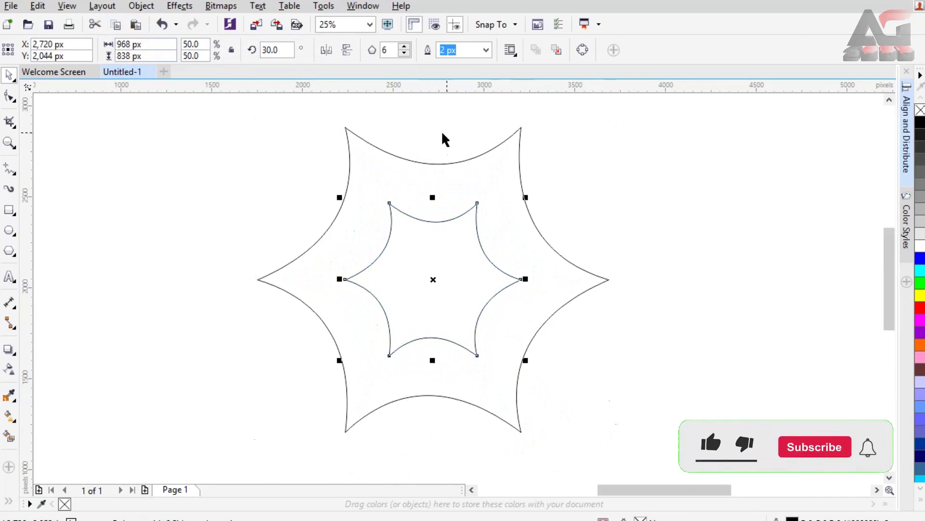
{"action": "left_click", "coordinate": [469, 139]}
Draw a Pen path from left of the outer star's upper-left tip through that tip and the inner star's upper-left tip to the outer upper-right tip
{"action": "scroll", "coordinate": [444, 124], "scroll_direction": "up", "scroll_amount": 1}
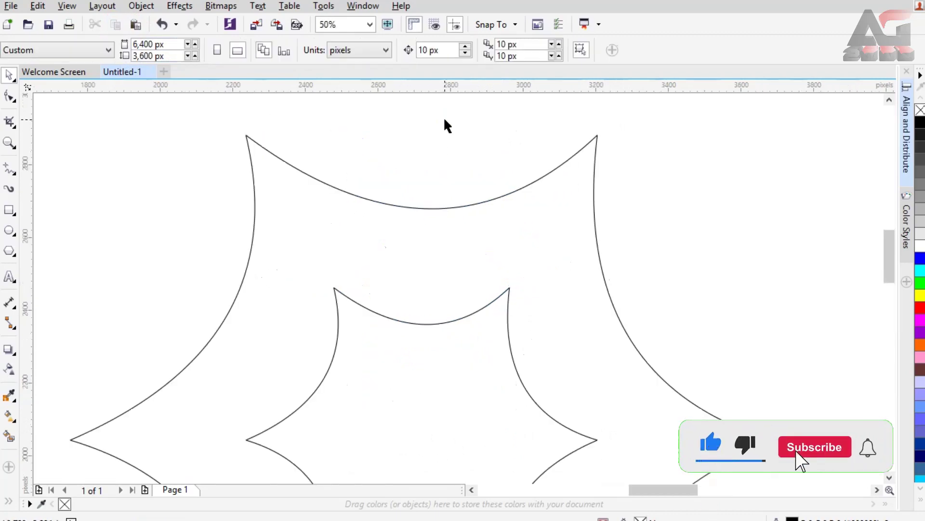
{"action": "left_click", "coordinate": [10, 168]}
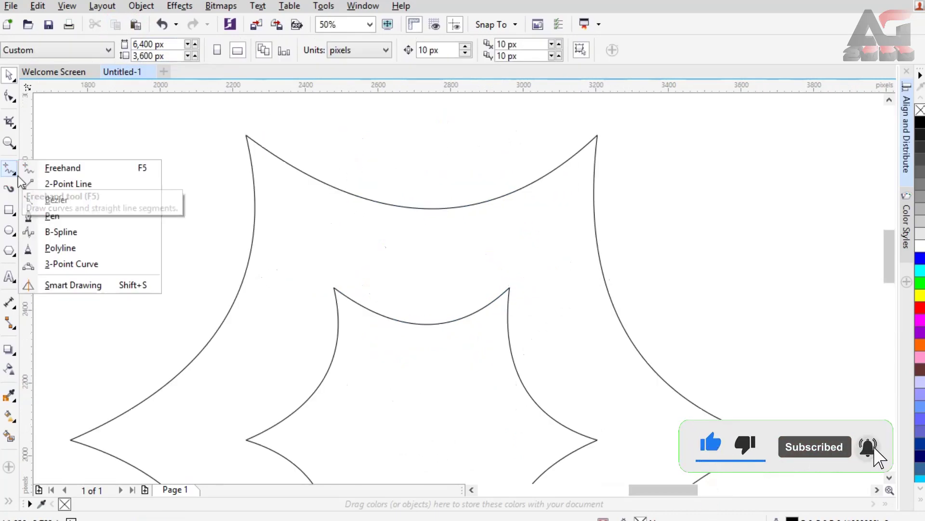
{"action": "left_click", "coordinate": [83, 218]}
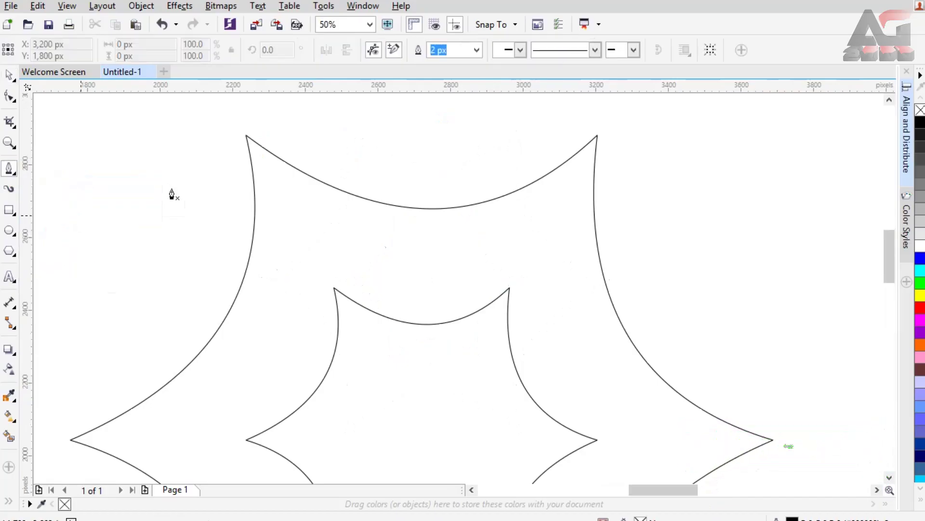
{"action": "left_click", "coordinate": [164, 134]}
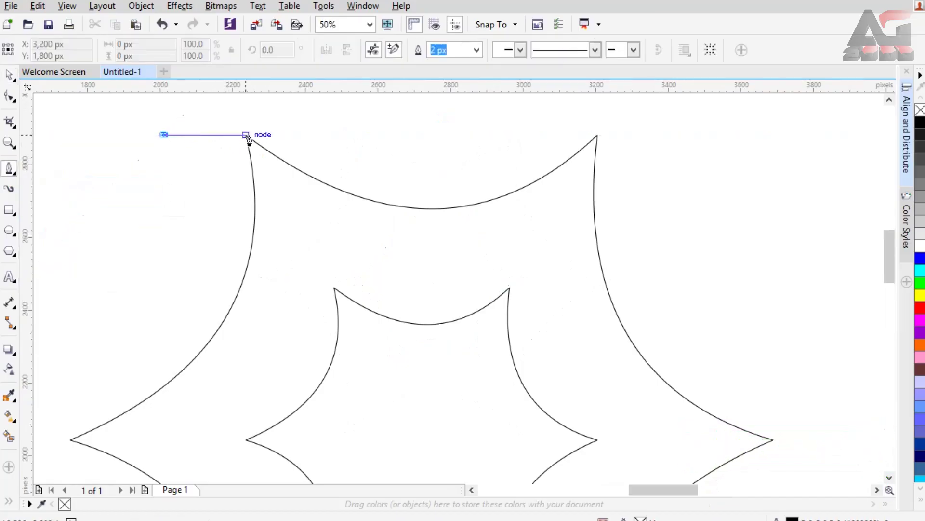
{"action": "left_click", "coordinate": [247, 135]}
{"action": "left_click", "coordinate": [334, 288]}
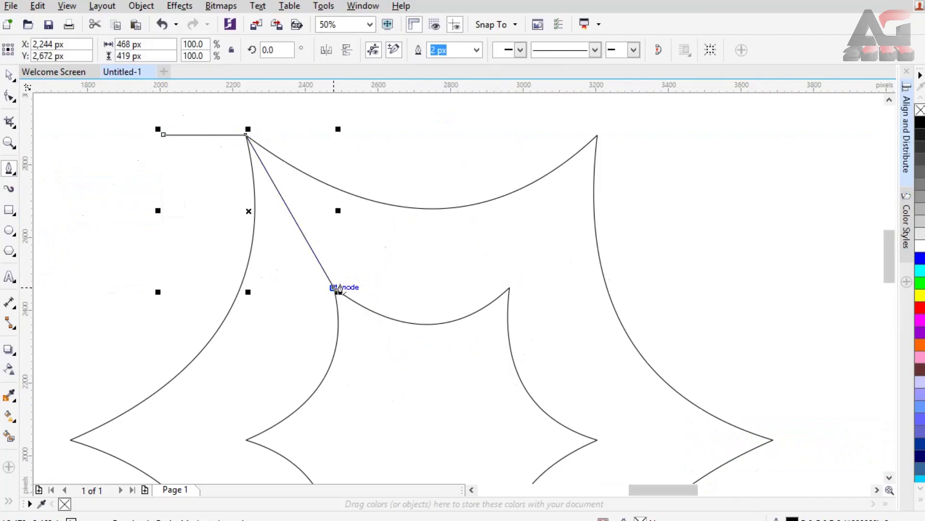
{"action": "left_click", "coordinate": [598, 136]}
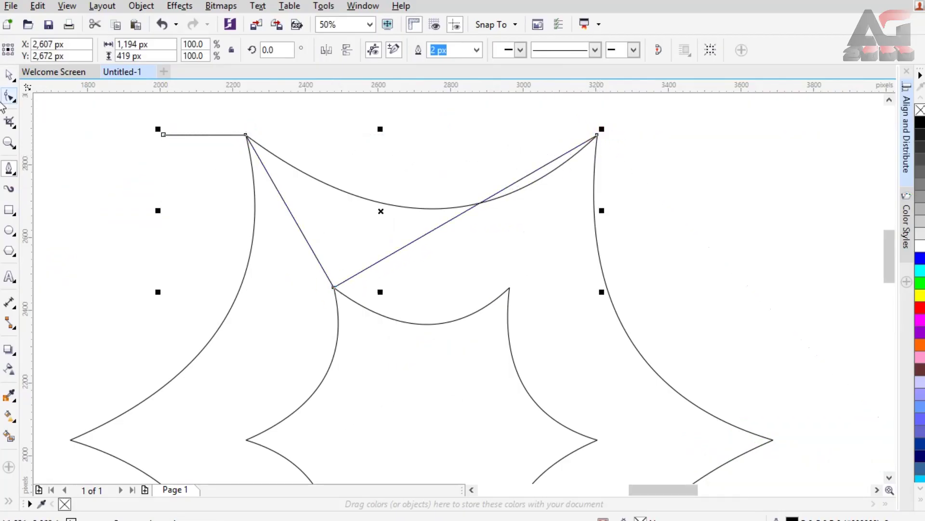
Convert the path's segment between the outer and inner upper-left tips to a curve and bend it with a vertical handle at the outer tip
{"action": "left_click", "coordinate": [6, 98]}
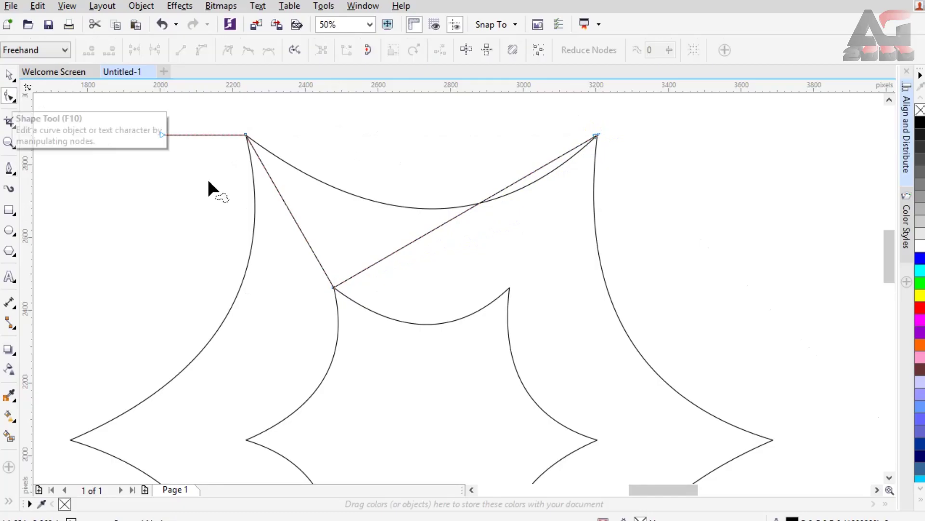
{"action": "left_click", "coordinate": [296, 222]}
{"action": "left_click", "coordinate": [203, 49]}
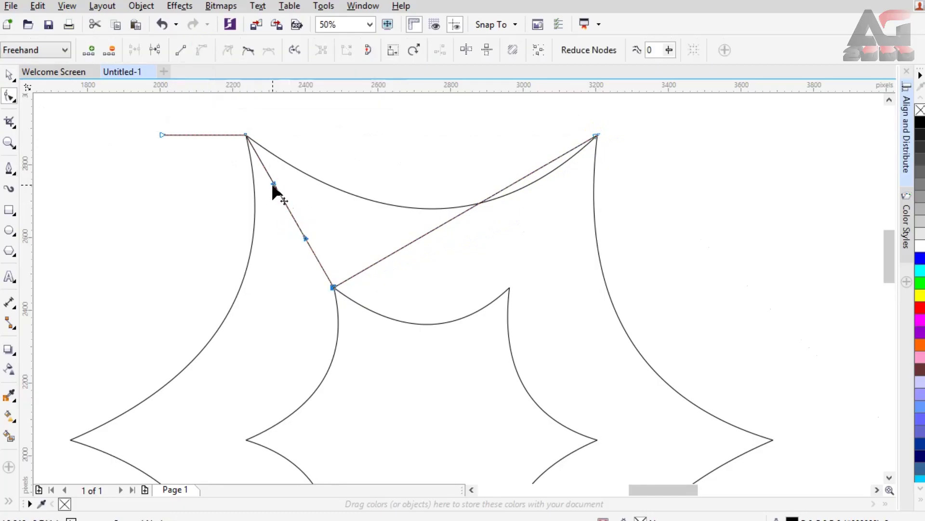
{"action": "mouse_move", "coordinate": [264, 252]}
{"action": "left_mouse_down"}
{"action": "mouse_move", "coordinate": [245, 259]}
{"action": "mouse_move", "coordinate": [247, 247]}
{"action": "left_mouse_up"}
Curve the path's long segment, aligning its handles to the inner star's upper-right tip and the midpoint of the outer star's upper arc
{"action": "left_click", "coordinate": [427, 233]}
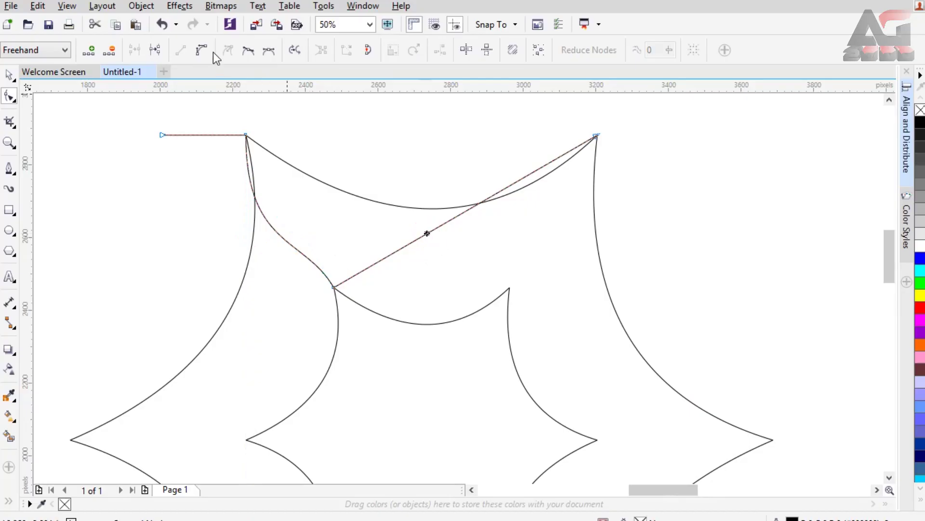
{"action": "left_click_drag", "start_coordinate": [415, 241], "coordinate": [508, 290]}
{"action": "left_click", "coordinate": [335, 288]}
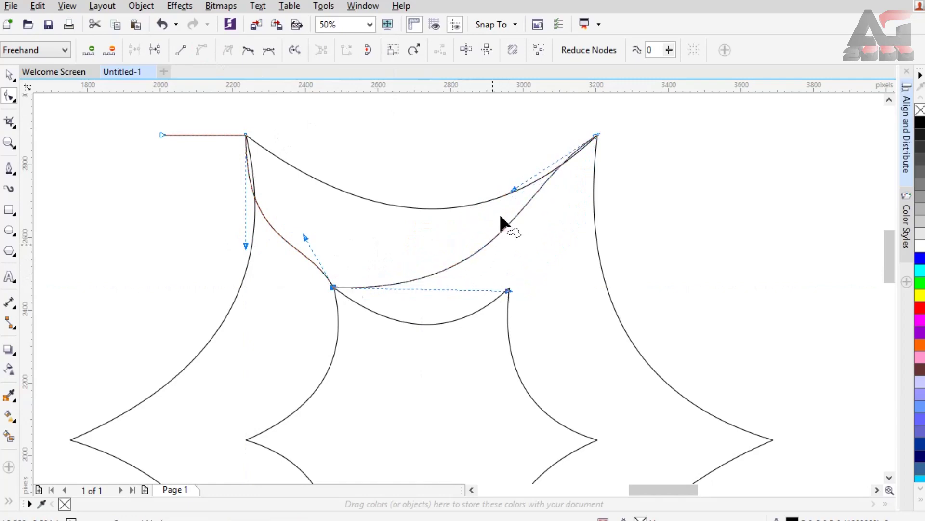
{"action": "left_click_drag", "start_coordinate": [514, 189], "coordinate": [424, 207]}
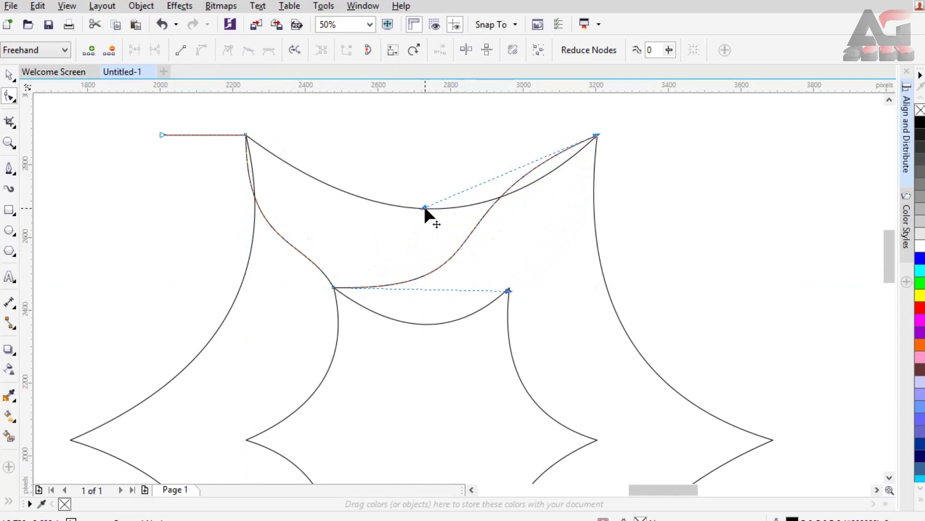
{"action": "left_click_drag", "start_coordinate": [509, 289], "coordinate": [510, 289]}
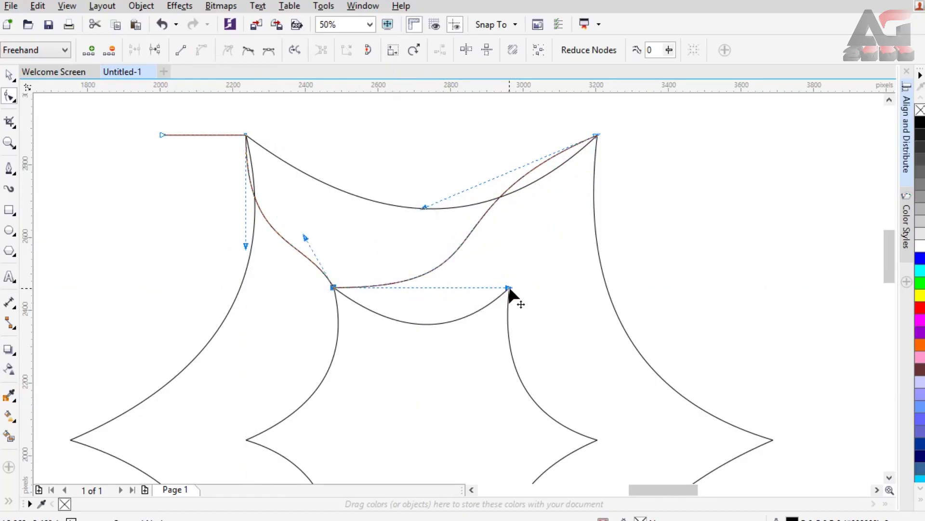
{"action": "left_click", "coordinate": [425, 209]}
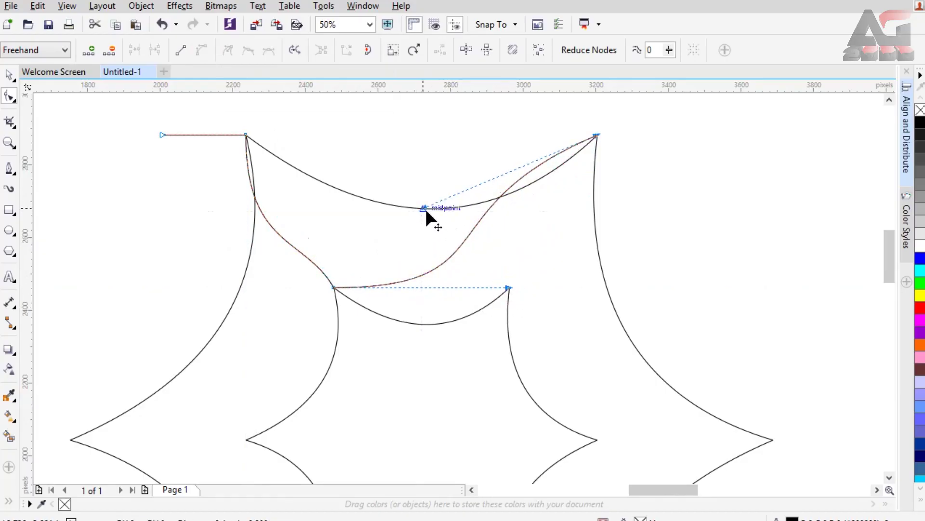
{"action": "left_click", "coordinate": [335, 291]}
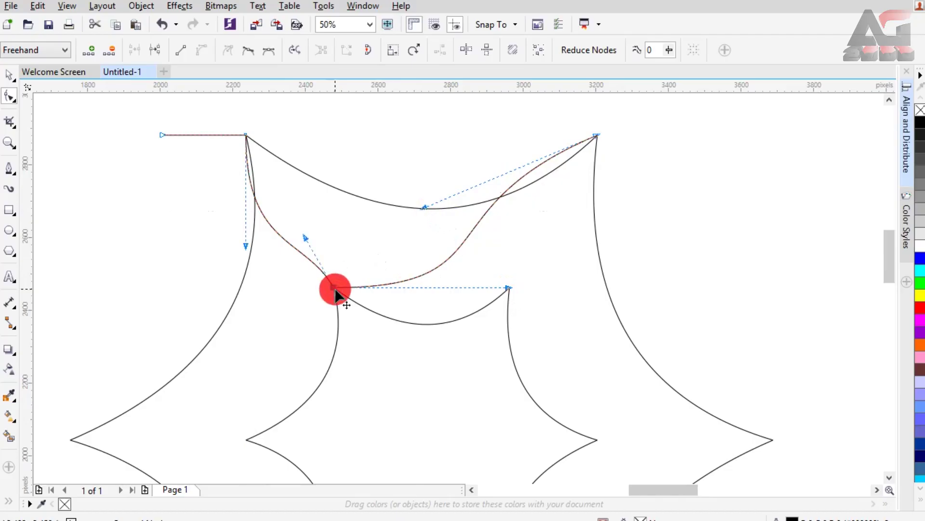
Lengthen the vertical curve handle at the outer star's upper-left tip slightly downward
{"action": "left_click", "coordinate": [248, 247]}
{"action": "left_click", "coordinate": [243, 135]}
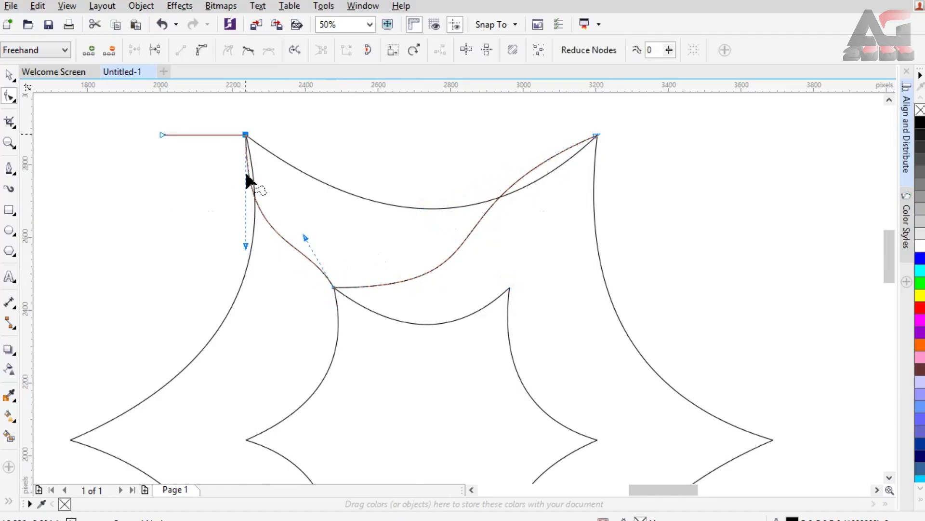
{"action": "left_click_drag", "start_coordinate": [246, 245], "coordinate": [246, 254]}
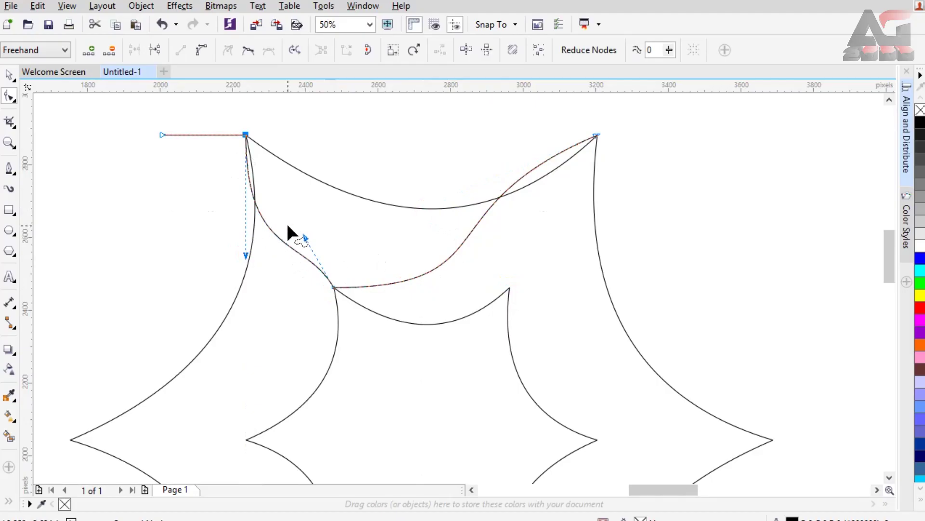
Move the curved path's centre of rotation to the centre of the stars
{"action": "left_click", "coordinate": [8, 75]}
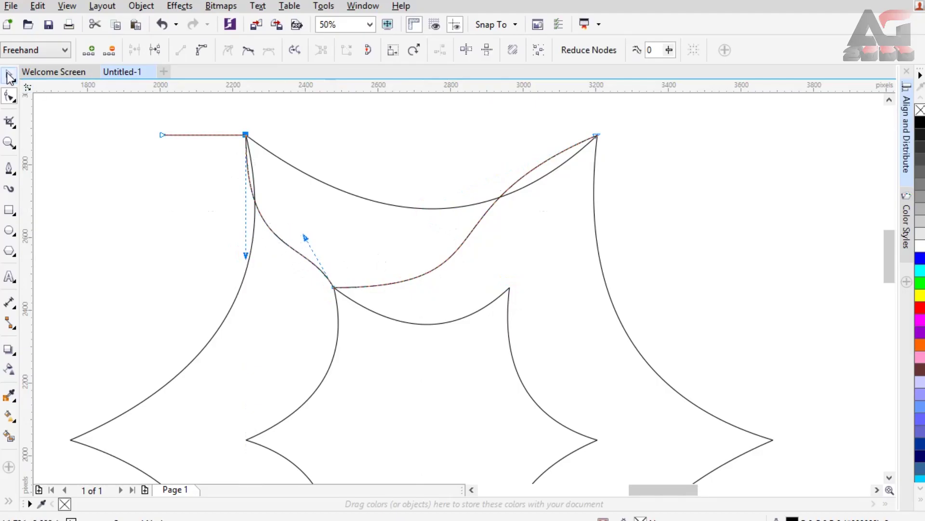
{"action": "left_click", "coordinate": [387, 282]}
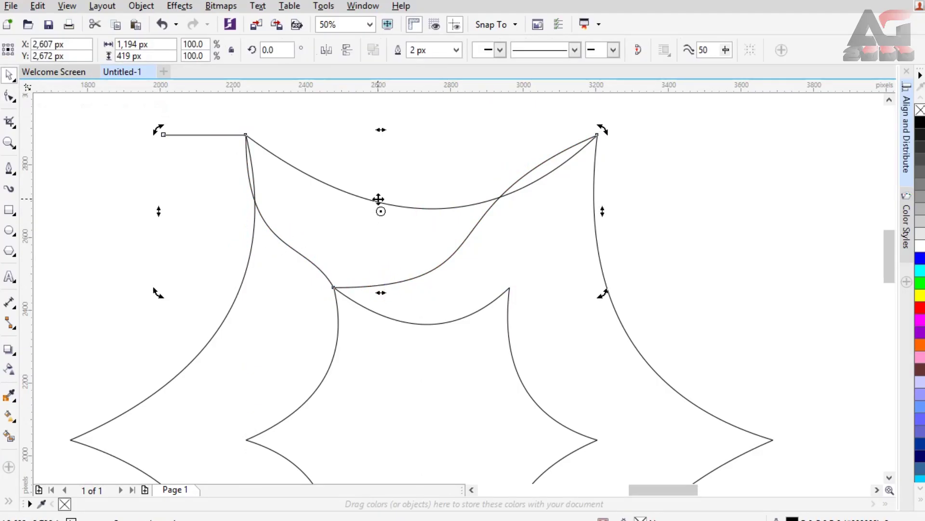
{"action": "scroll", "coordinate": [378, 199], "scroll_direction": "down", "scroll_amount": 2}
{"action": "left_click_drag", "start_coordinate": [379, 206], "coordinate": [397, 298]}
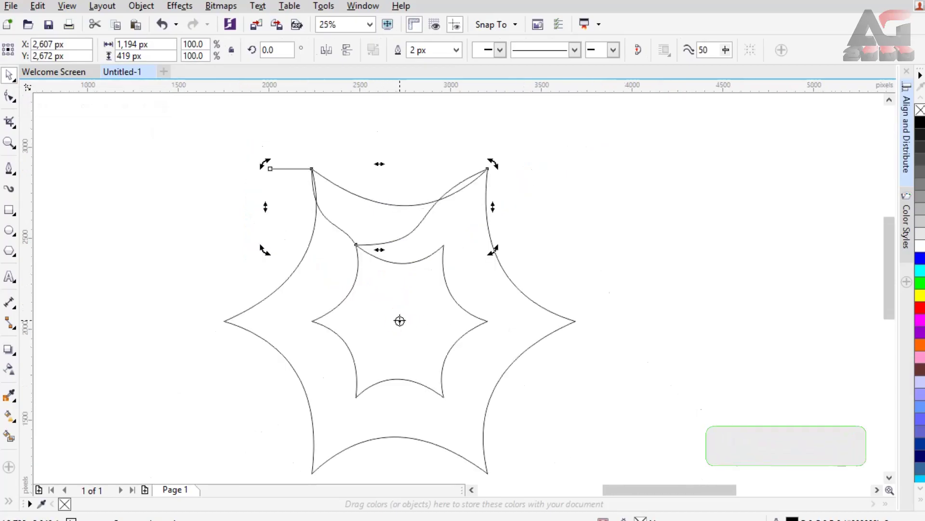
Create one copy of the curved path rotated by -60 degrees about the stars' centre using the Rotate transformation
{"action": "left_click", "coordinate": [362, 11]}
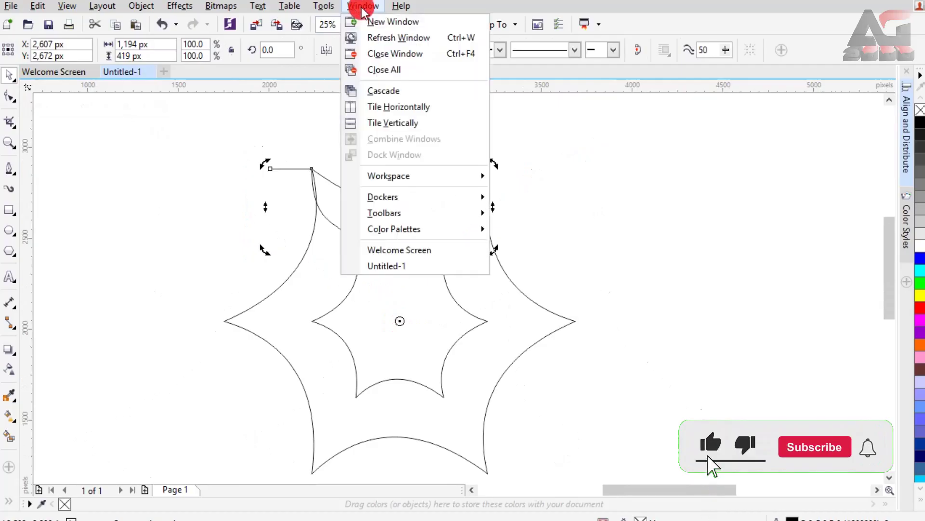
{"action": "mouse_move", "coordinate": [425, 196]}
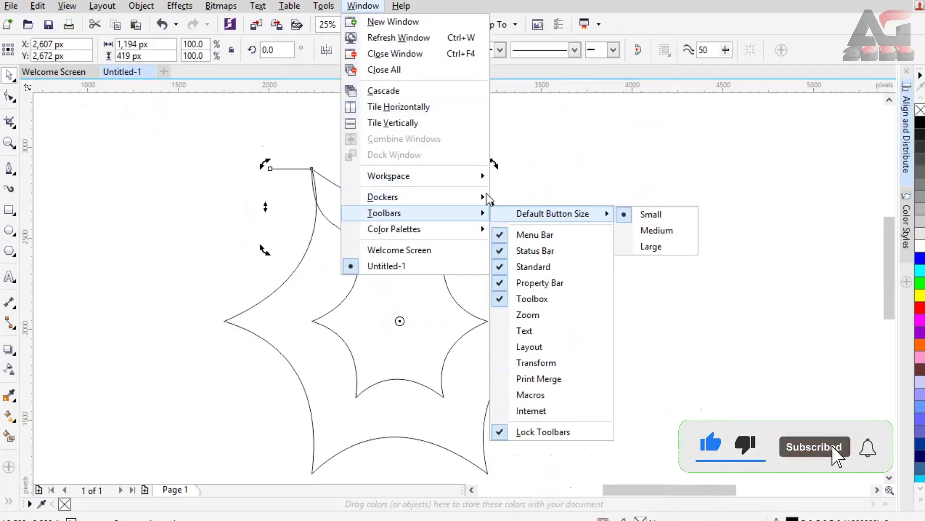
{"action": "mouse_move", "coordinate": [626, 172]}
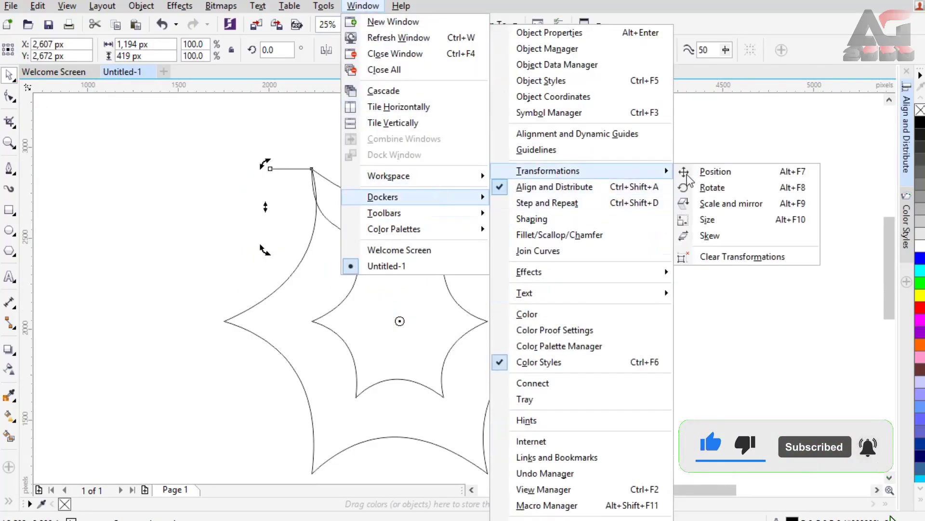
{"action": "left_click", "coordinate": [727, 188]}
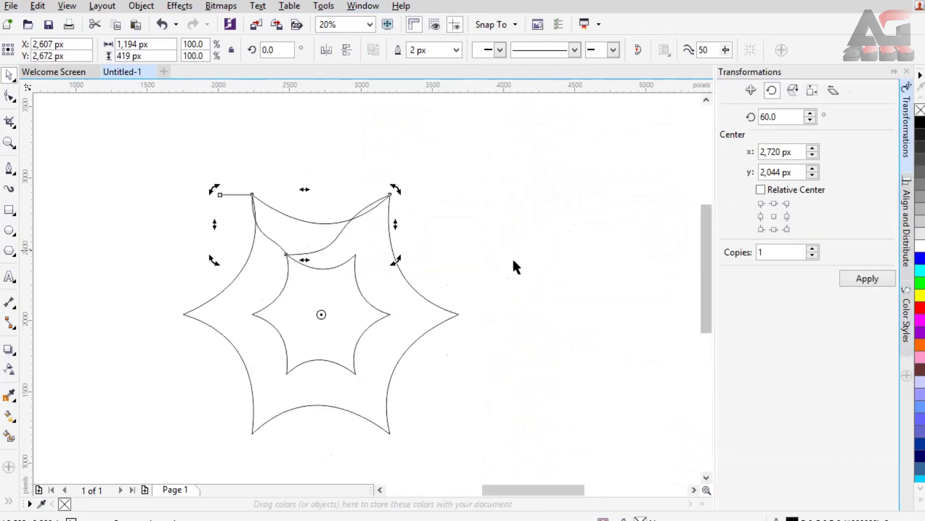
{"action": "double_click", "coordinate": [790, 119]}
{"action": "type", "text": "-60"}
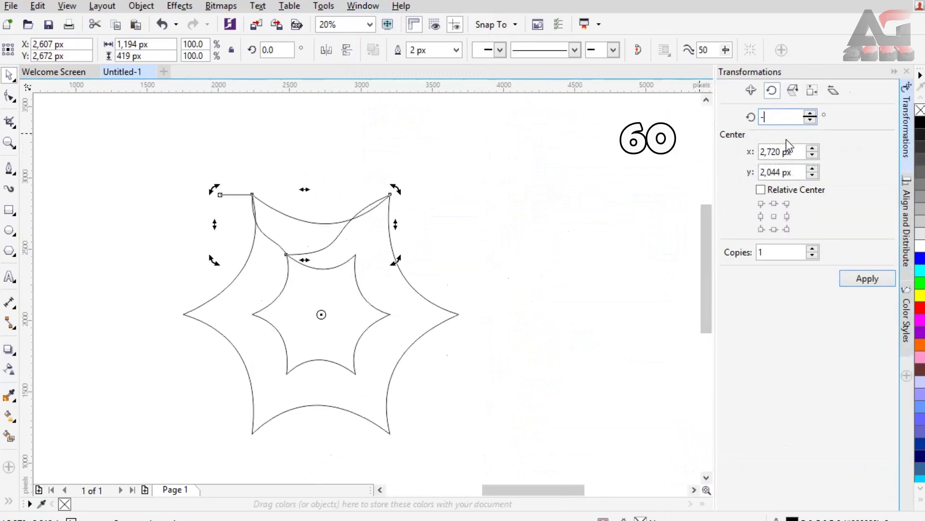
{"action": "left_click", "coordinate": [859, 279]}
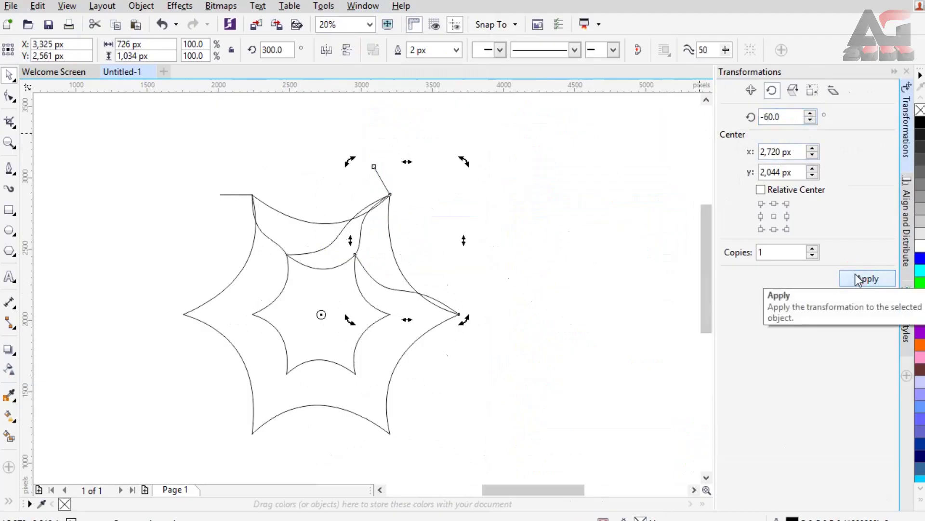
{"action": "left_click", "coordinate": [894, 72]}
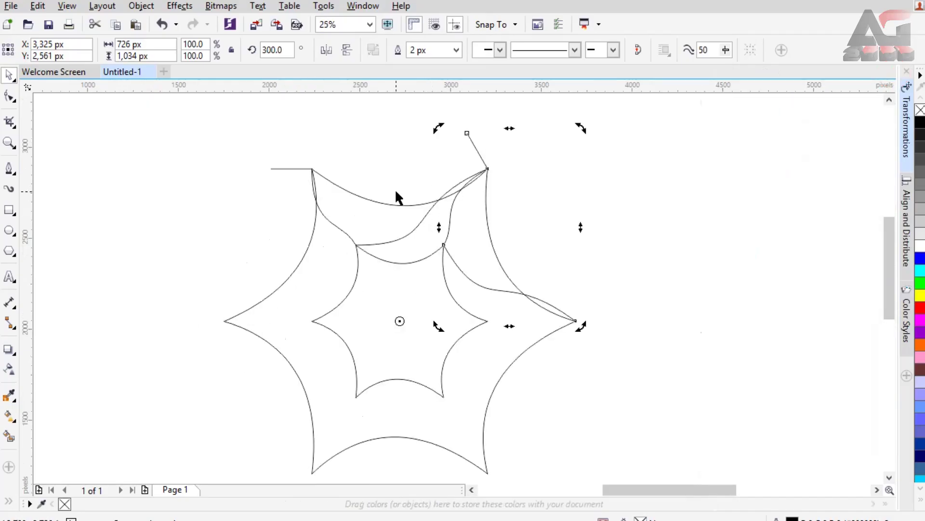
Delete the overlapping star segments at the outer star's upper-left tip and upper arc with Virtual Segment Delete
{"action": "scroll", "coordinate": [396, 197], "scroll_direction": "up", "scroll_amount": 2}
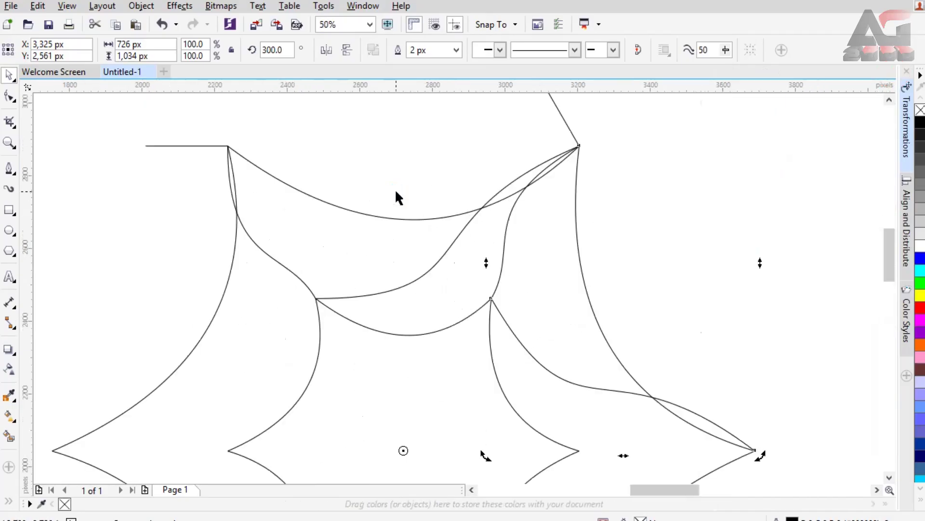
{"action": "left_click", "coordinate": [14, 126]}
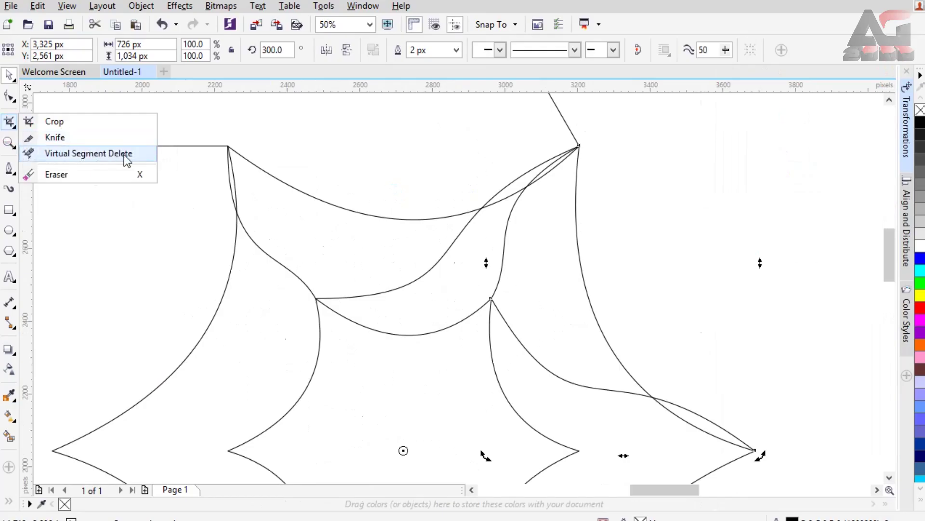
{"action": "left_click", "coordinate": [92, 154]}
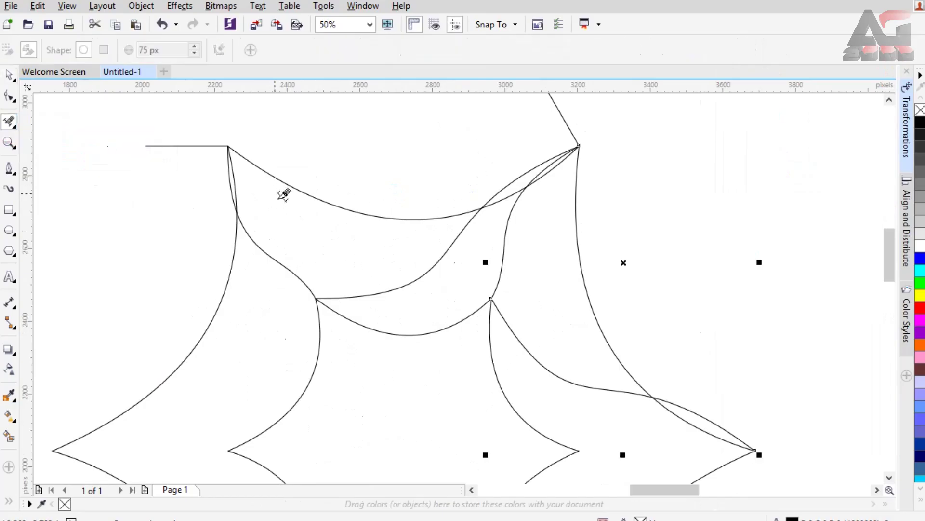
{"action": "left_click", "coordinate": [235, 179]}
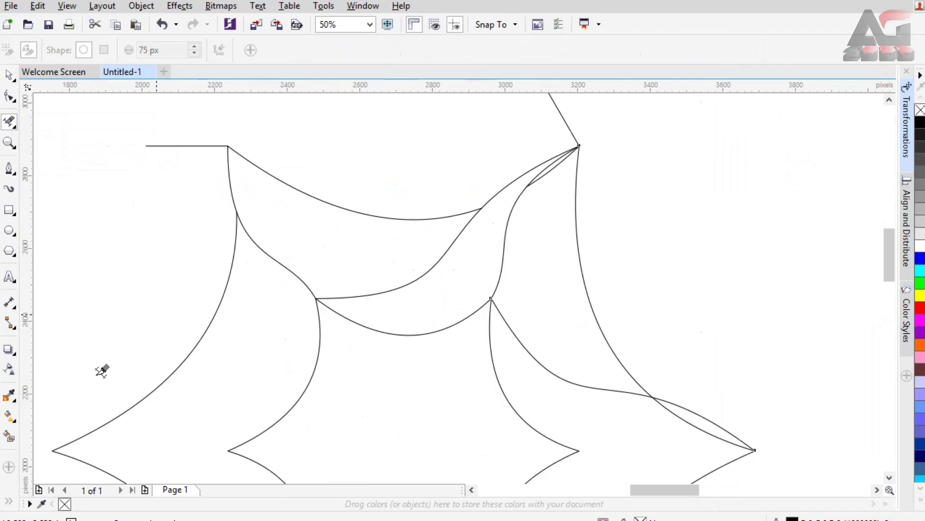
Create two light-purple shapes with a 2 px black outline from the enclosed upper areas using Smart Fill
{"action": "left_click", "coordinate": [10, 437]}
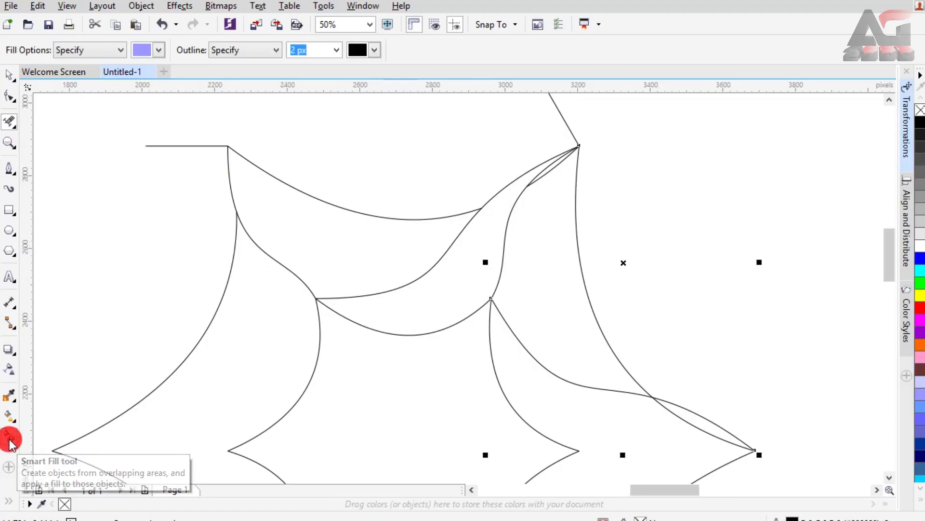
{"action": "left_click", "coordinate": [320, 227]}
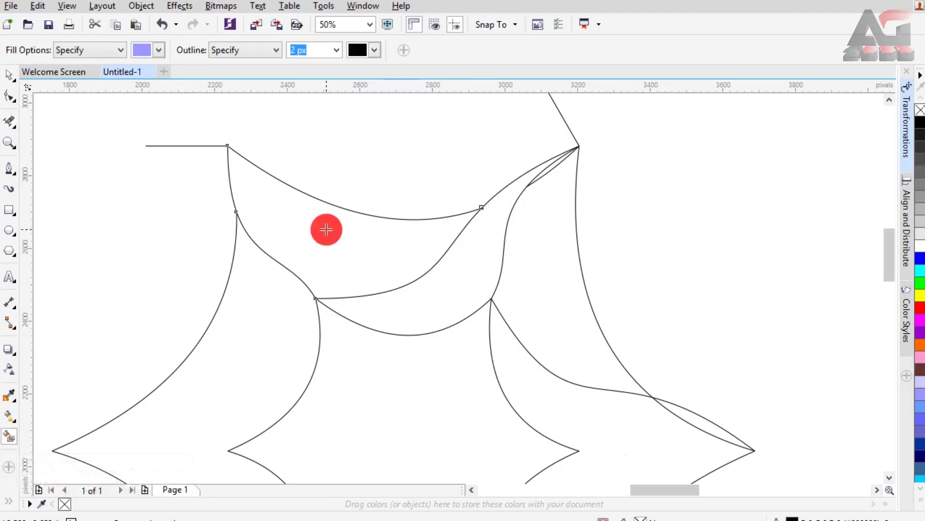
{"action": "left_click", "coordinate": [475, 259]}
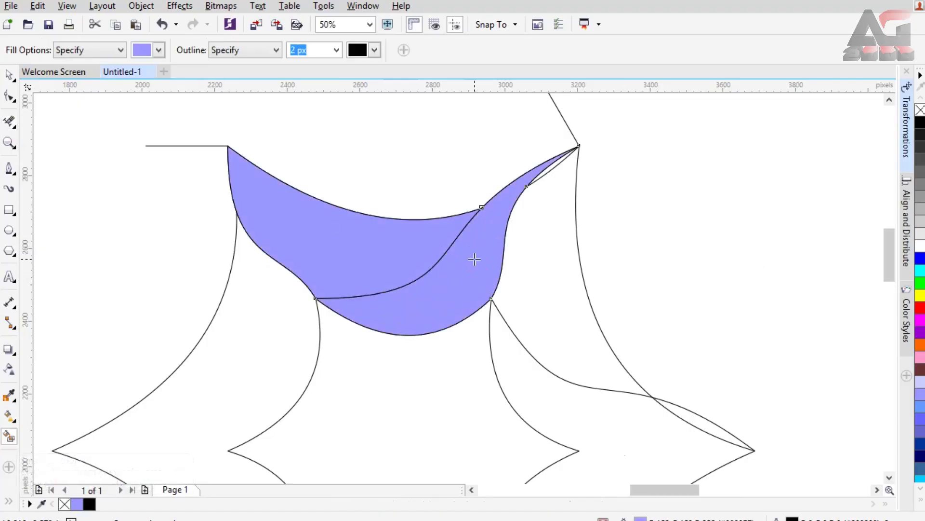
Apply a linear gradient to the upper-left filled shape, running from its bottom corner to its right corner
{"action": "left_click", "coordinate": [9, 416]}
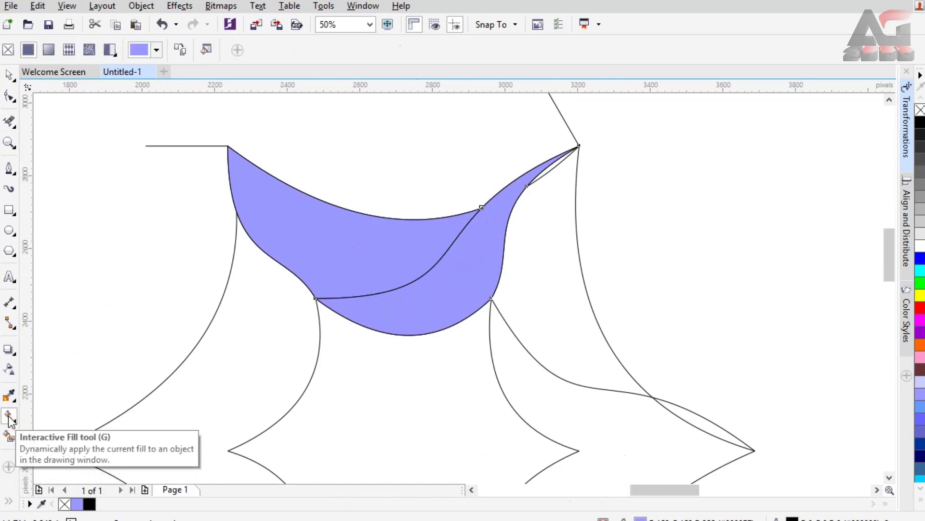
{"action": "left_click", "coordinate": [313, 229]}
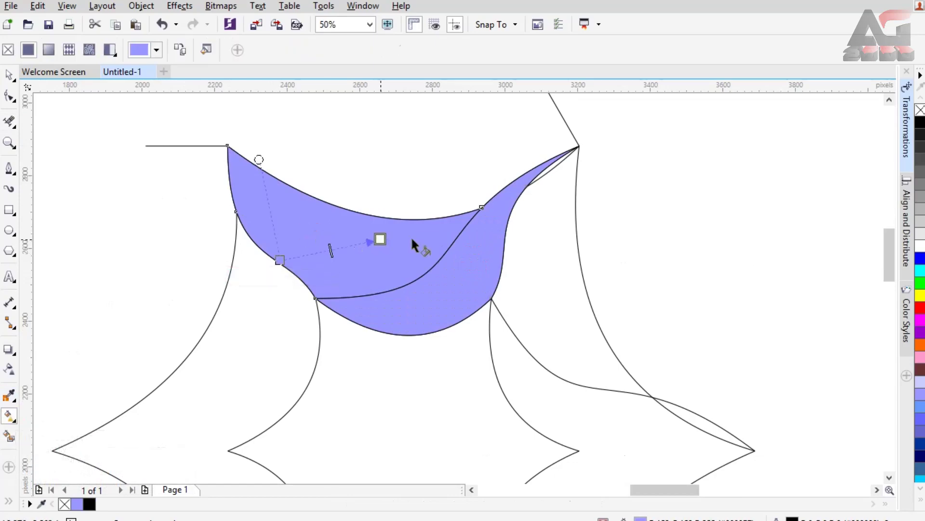
{"action": "left_click_drag", "start_coordinate": [411, 235], "coordinate": [468, 222]}
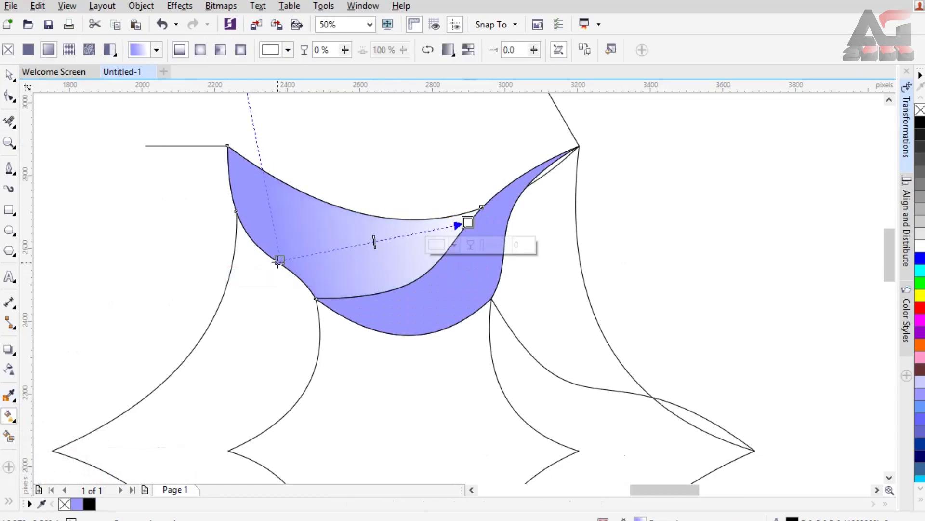
{"action": "left_click_drag", "start_coordinate": [279, 261], "coordinate": [313, 293]}
{"action": "left_click_drag", "start_coordinate": [468, 222], "coordinate": [481, 207]}
Colour both ends of the upper-left shape's gradient black and add a cyan node at 56%
{"action": "left_click", "coordinate": [313, 294]}
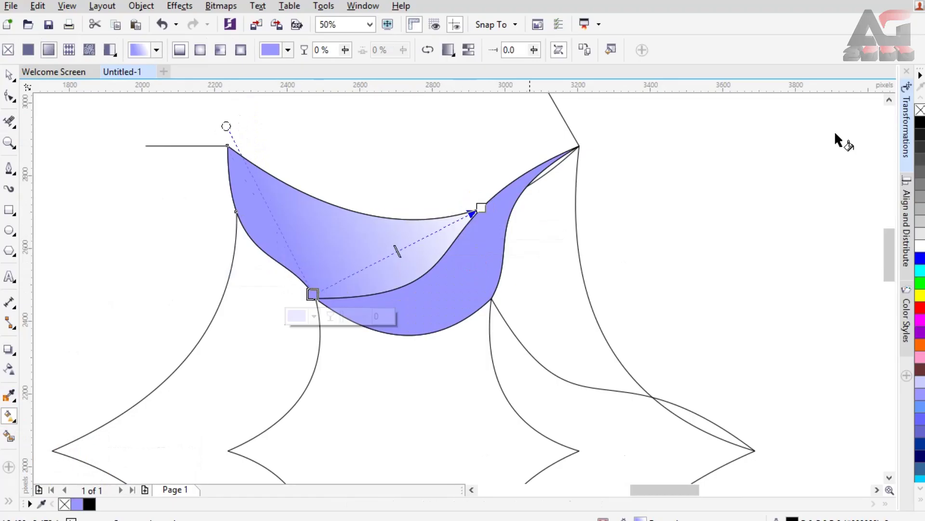
{"action": "left_click", "coordinate": [919, 123]}
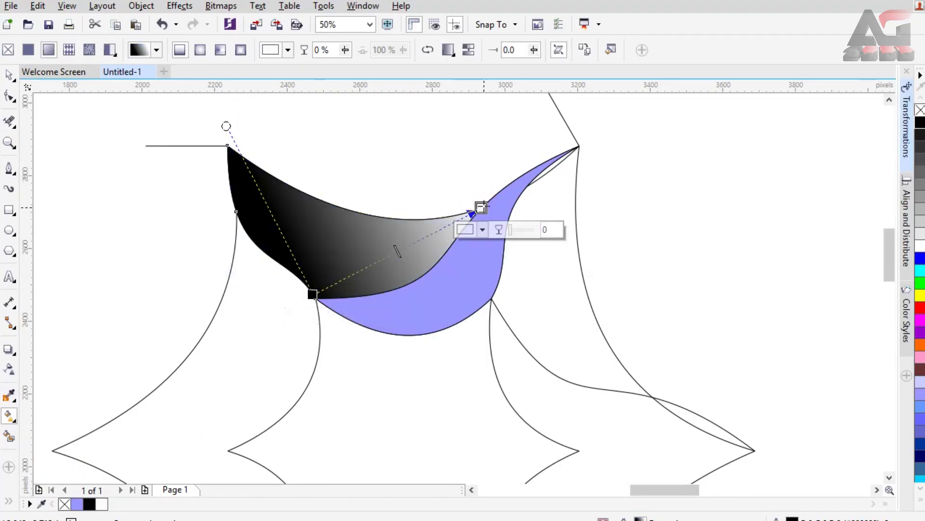
{"action": "left_click", "coordinate": [920, 124]}
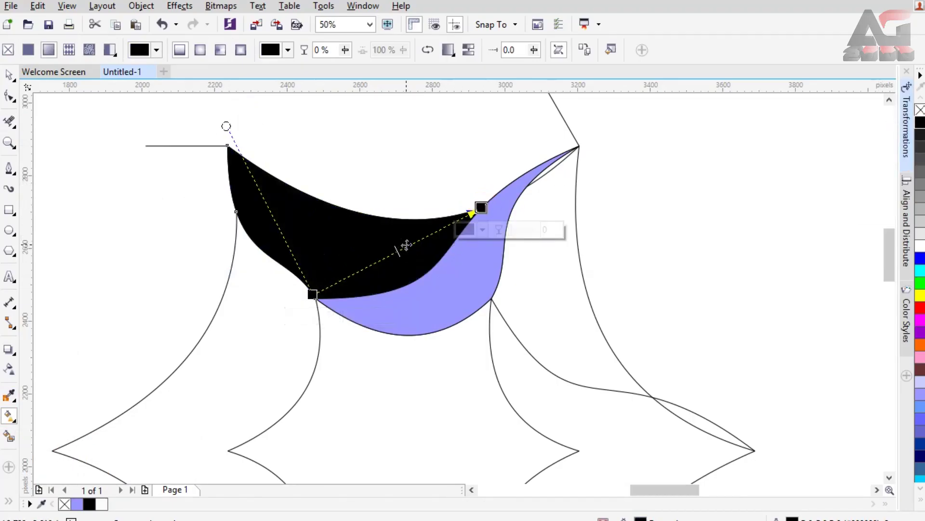
{"action": "left_click", "coordinate": [406, 245]}
{"action": "left_click", "coordinate": [919, 270]}
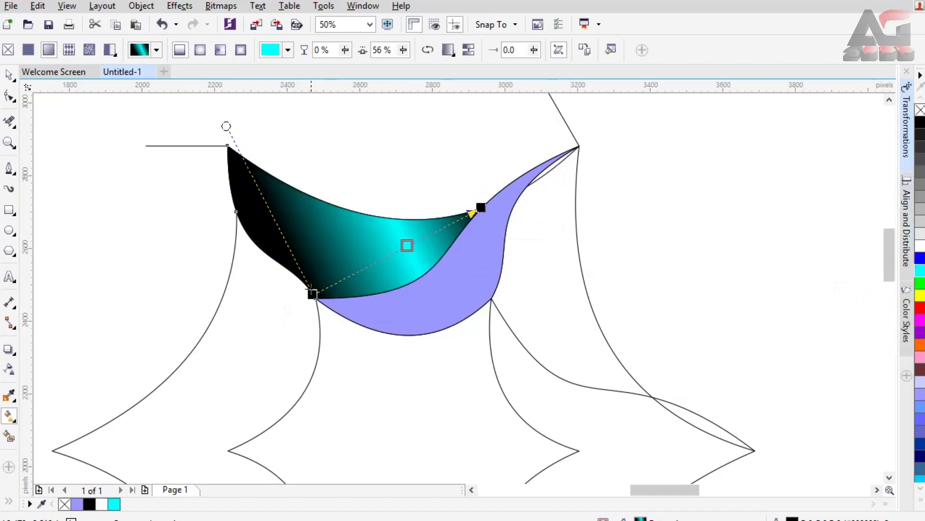
Extend the upper-left shape's gradient beyond its bottom and right corners and shift the cyan node to 51%
{"action": "left_click_drag", "start_coordinate": [313, 293], "coordinate": [317, 310]}
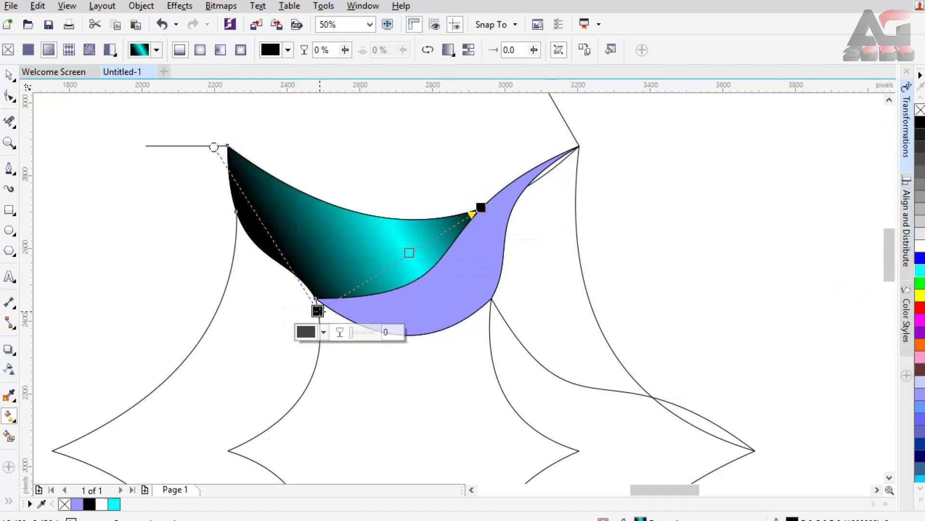
{"action": "left_click_drag", "start_coordinate": [481, 207], "coordinate": [483, 168]}
{"action": "left_click", "coordinate": [403, 238]}
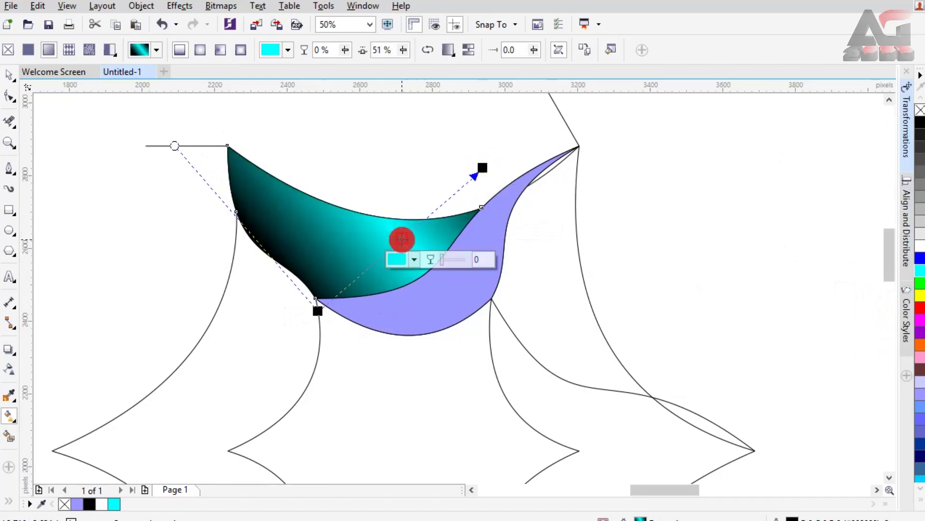
Copy the black-cyan-black gradient fill from the upper-left shape to the lower filled shape
{"action": "left_click", "coordinate": [439, 305]}
{"action": "left_click", "coordinate": [180, 50]}
{"action": "left_click", "coordinate": [244, 181]}
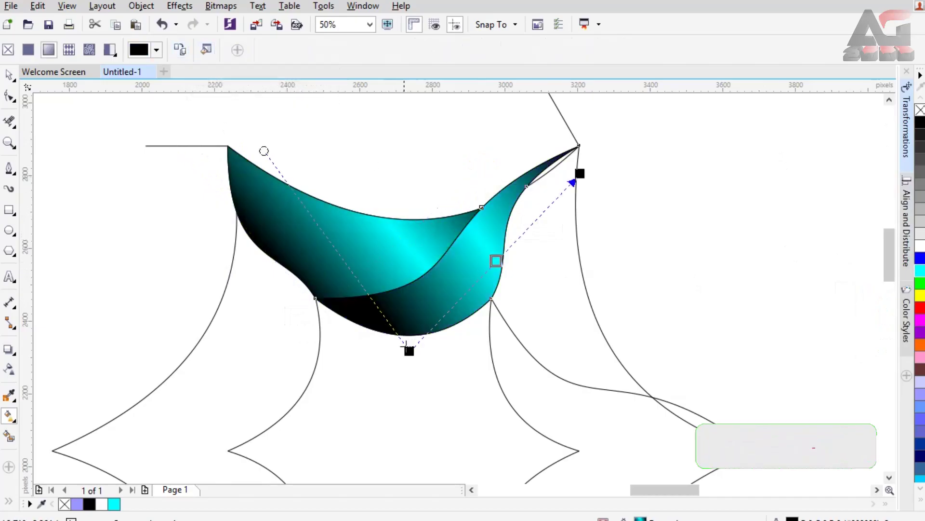
Steepen the lower shape's gradient so it runs from below its bottom edge to just above its narrow upper-right wing
{"action": "left_click_drag", "start_coordinate": [409, 351], "coordinate": [468, 338]}
{"action": "left_click_drag", "start_coordinate": [580, 173], "coordinate": [526, 157]}
{"action": "left_click_drag", "start_coordinate": [469, 338], "coordinate": [503, 147]}
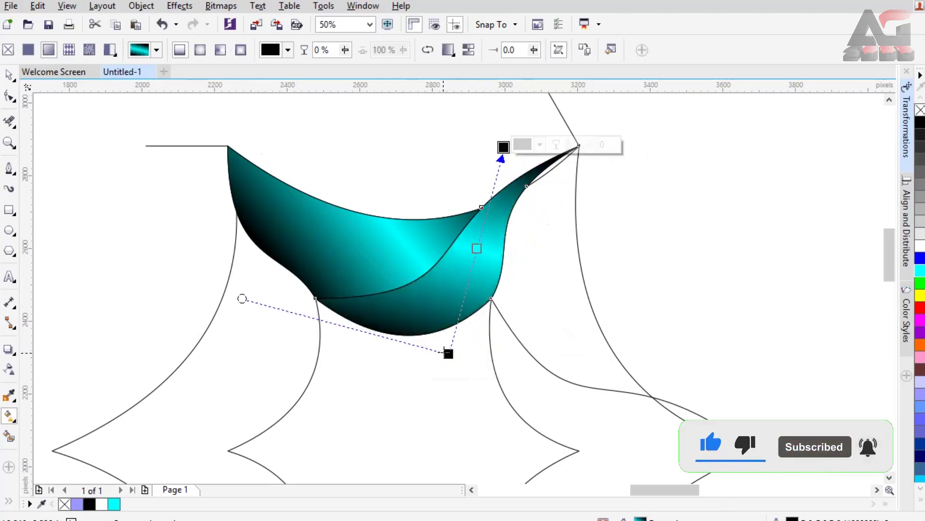
{"action": "left_click_drag", "start_coordinate": [447, 354], "coordinate": [461, 348]}
{"action": "left_click_drag", "start_coordinate": [510, 151], "coordinate": [525, 154]}
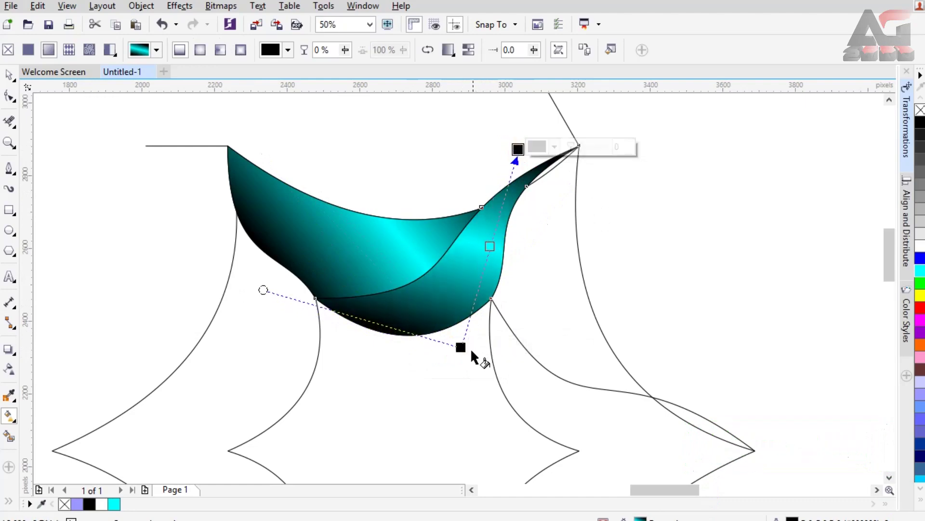
{"action": "left_click_drag", "start_coordinate": [461, 347], "coordinate": [464, 349]}
Fine-tune the lower shape's gradient by shifting the cyan node to 49% and nudging both black end nodes
{"action": "left_click", "coordinate": [490, 256]}
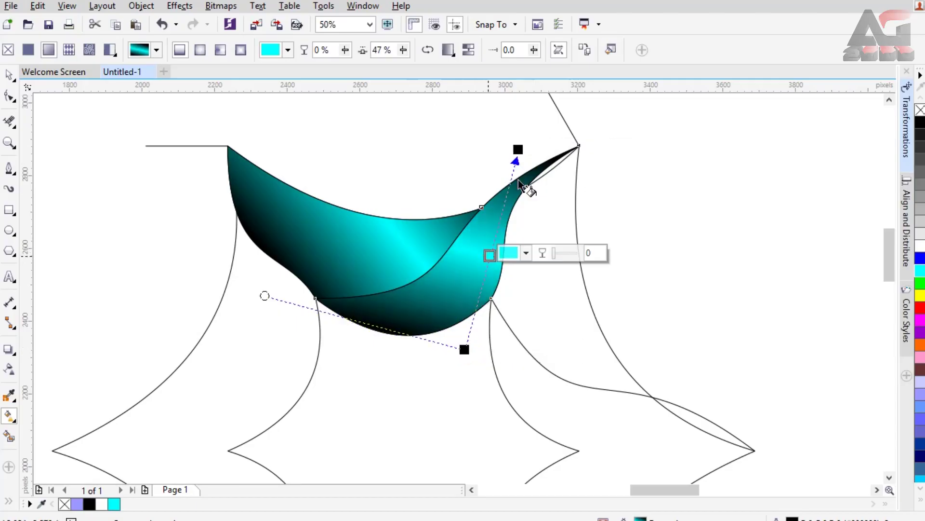
{"action": "left_click_drag", "start_coordinate": [518, 150], "coordinate": [513, 143]}
{"action": "left_click_drag", "start_coordinate": [488, 253], "coordinate": [491, 251]}
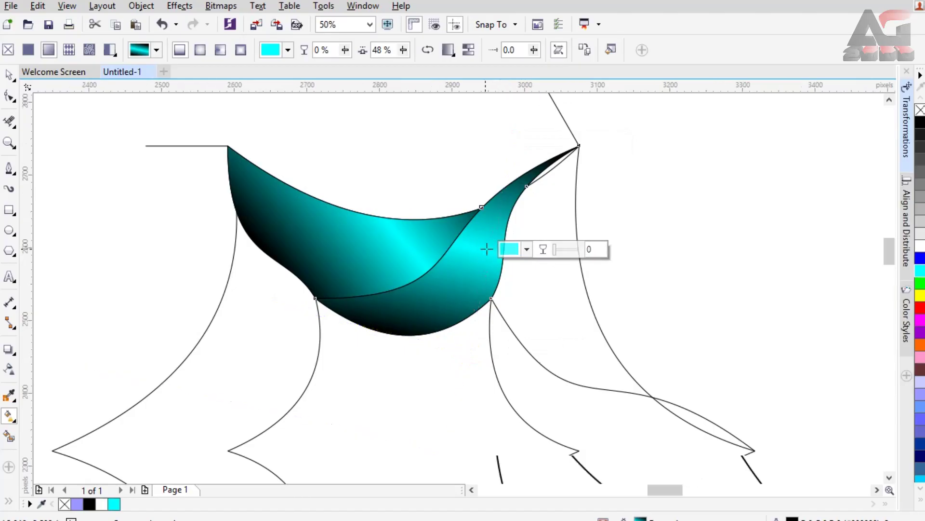
{"action": "scroll", "coordinate": [487, 251], "scroll_direction": "up", "scroll_amount": 2}
{"action": "scroll", "coordinate": [492, 248], "scroll_direction": "down", "scroll_amount": 2}
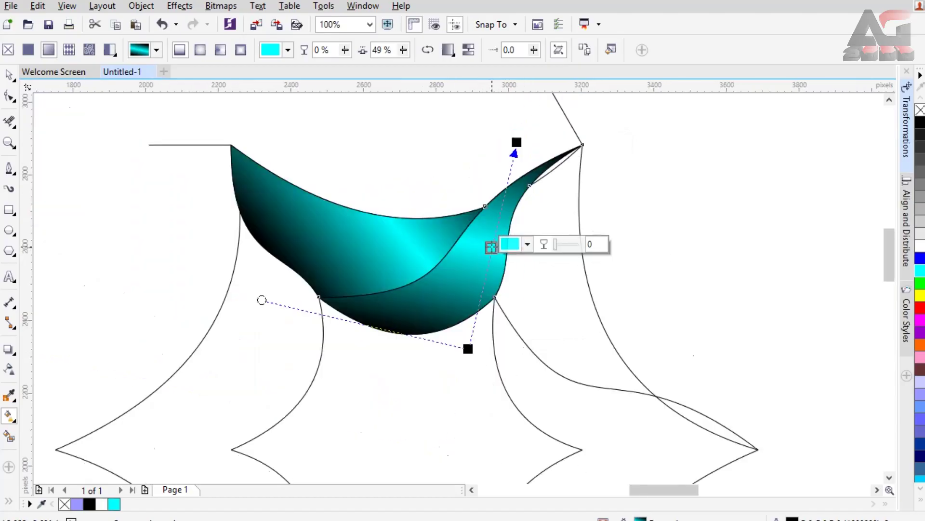
{"action": "left_click_drag", "start_coordinate": [518, 142], "coordinate": [519, 153]}
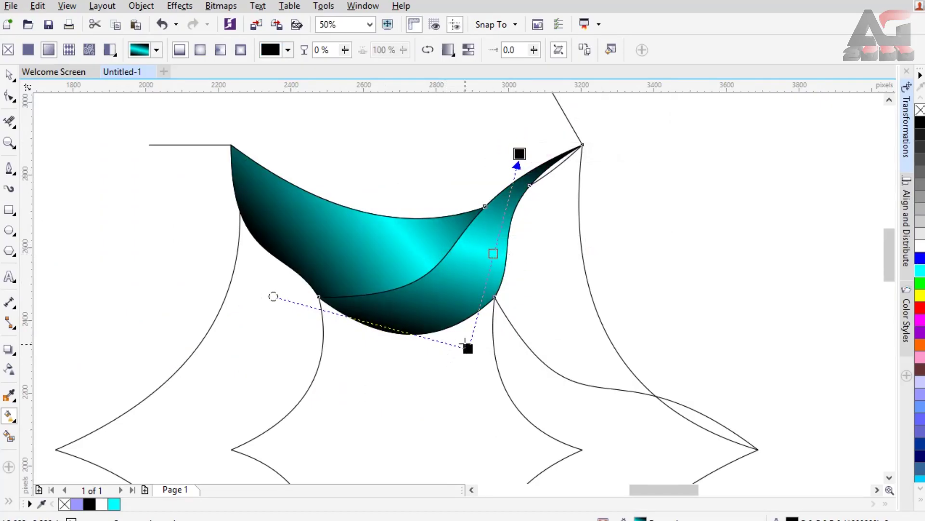
{"action": "mouse_move", "coordinate": [466, 346]}
{"action": "left_mouse_down"}
{"action": "mouse_move", "coordinate": [463, 337]}
{"action": "mouse_move", "coordinate": [463, 346]}
{"action": "left_mouse_up"}
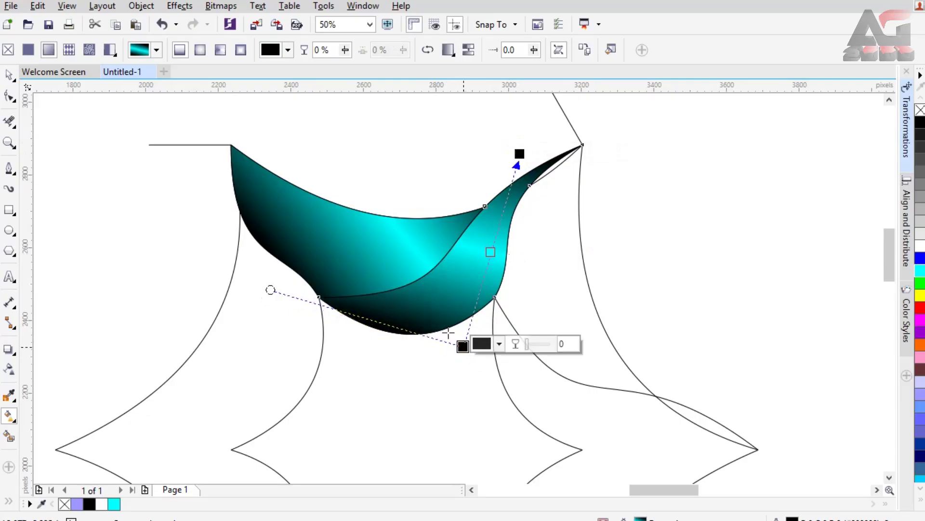
Shorten the upper-left shape's gradient, pull its skew handle outward, and place the cyan node at 48%
{"action": "left_click", "coordinate": [343, 250]}
{"action": "left_click_drag", "start_coordinate": [321, 310], "coordinate": [325, 308]}
{"action": "left_click_drag", "start_coordinate": [486, 167], "coordinate": [474, 191]}
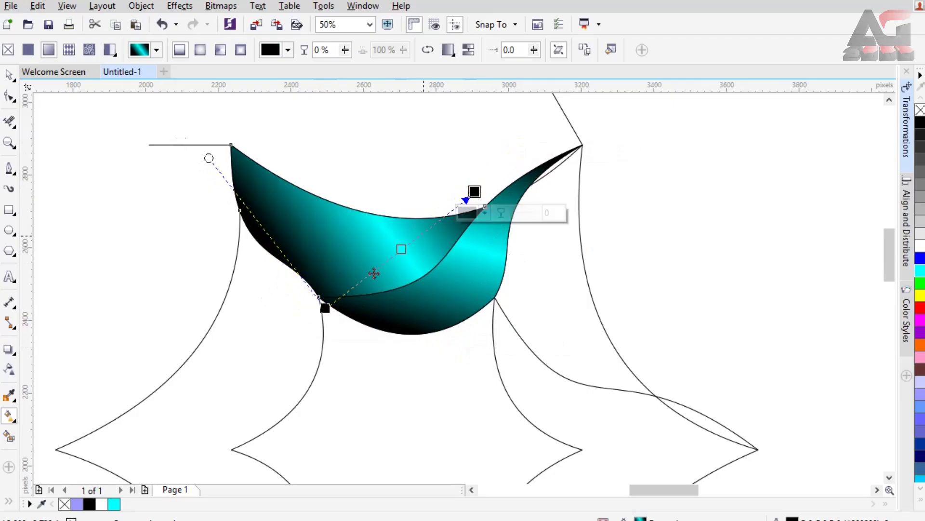
{"action": "left_click_drag", "start_coordinate": [208, 158], "coordinate": [188, 168]}
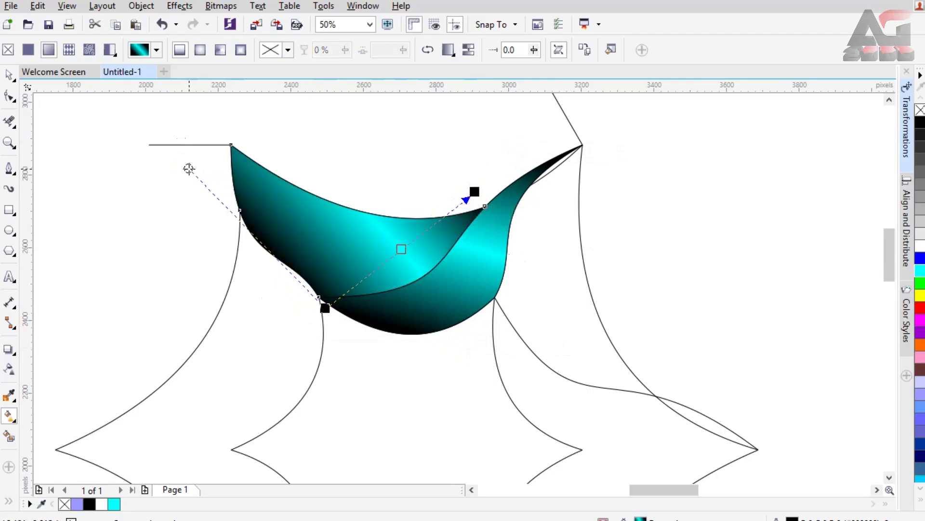
{"action": "left_click_drag", "start_coordinate": [396, 250], "coordinate": [391, 254]}
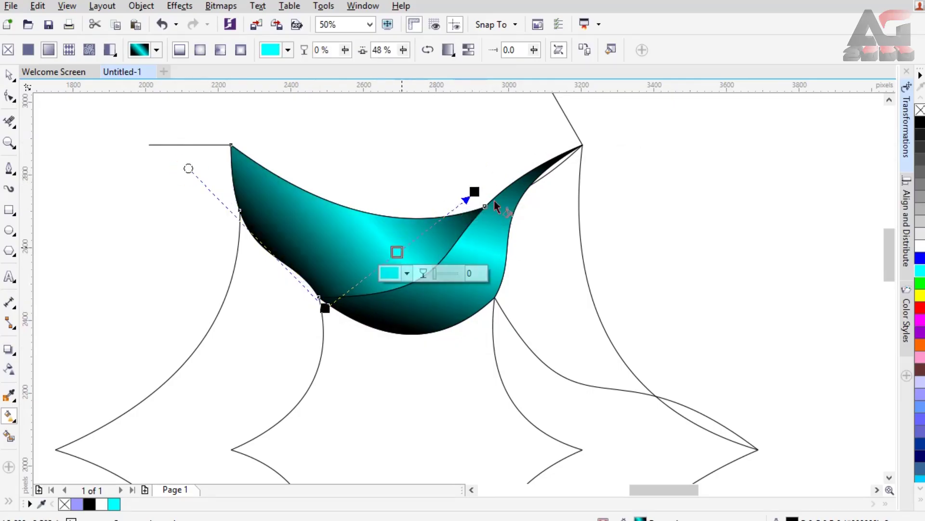
Align the upper-left shape's black gradient ends with its bottom and right corners, adjust the skew, and set the cyan node to 46%
{"action": "left_click", "coordinate": [473, 194]}
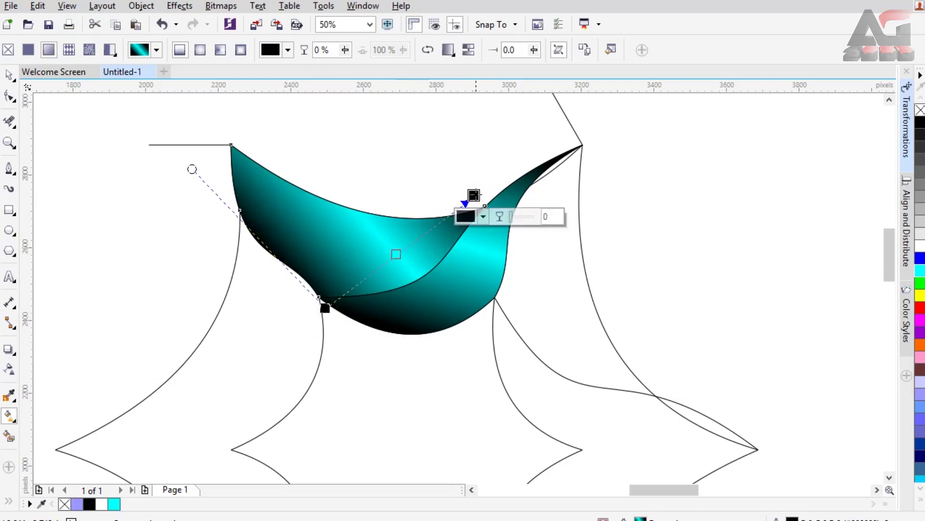
{"action": "left_click_drag", "start_coordinate": [474, 195], "coordinate": [476, 196]}
{"action": "left_click_drag", "start_coordinate": [193, 176], "coordinate": [190, 171]}
{"action": "left_click_drag", "start_coordinate": [325, 307], "coordinate": [323, 299]}
{"action": "left_click_drag", "start_coordinate": [195, 160], "coordinate": [189, 163]}
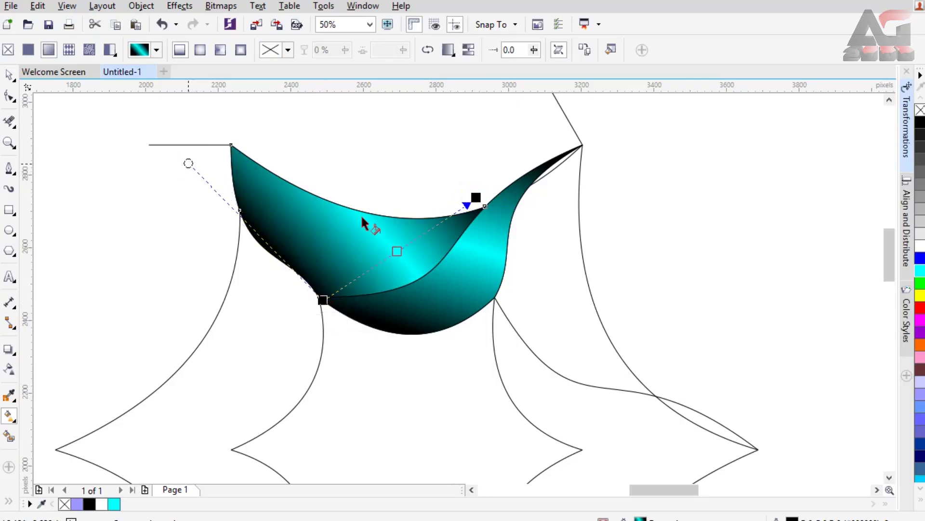
{"action": "left_click", "coordinate": [396, 251]}
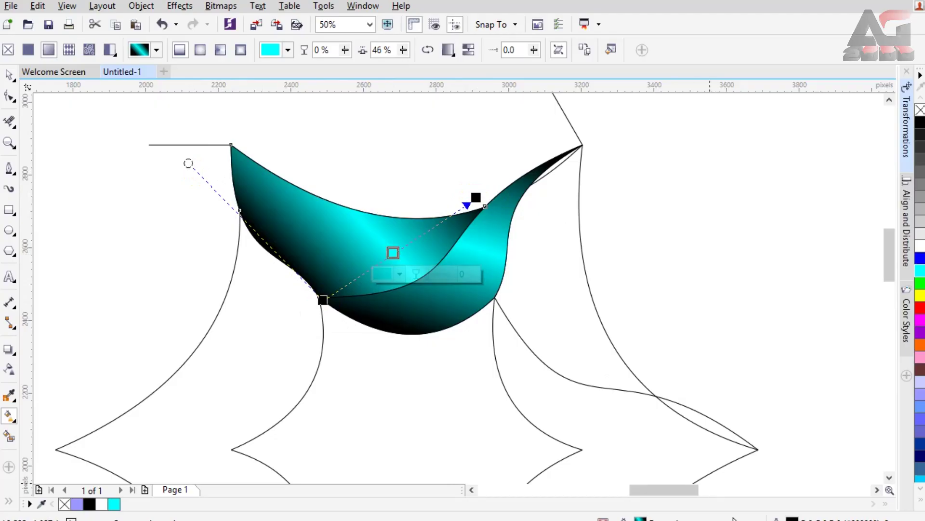
{"action": "left_click_drag", "start_coordinate": [476, 197], "coordinate": [480, 207]}
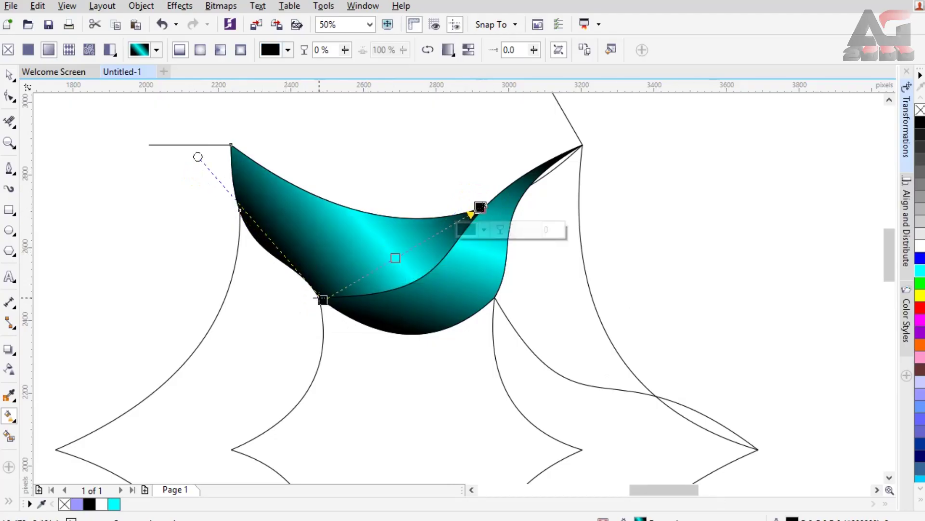
{"action": "left_click_drag", "start_coordinate": [318, 298], "coordinate": [319, 302]}
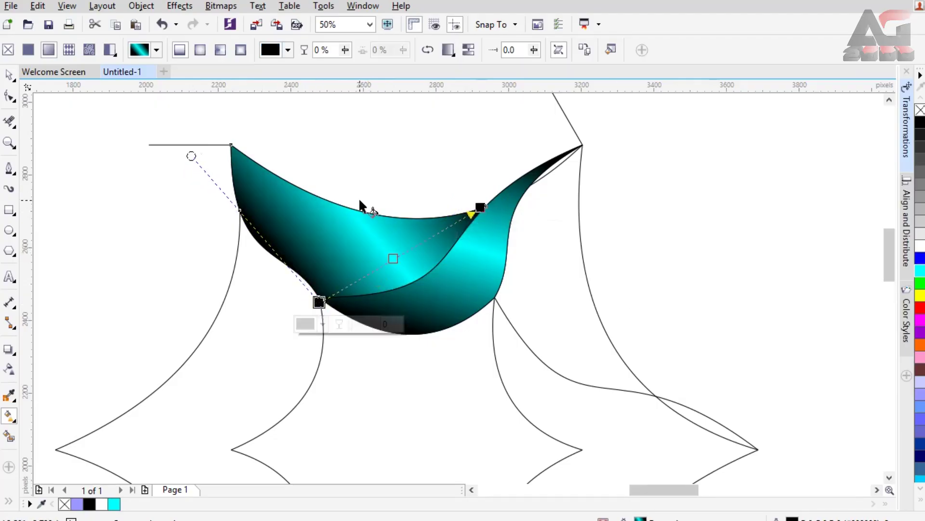
Group the upper-left and lower gradient-filled shapes into a single segment
{"action": "left_click", "coordinate": [471, 284]}
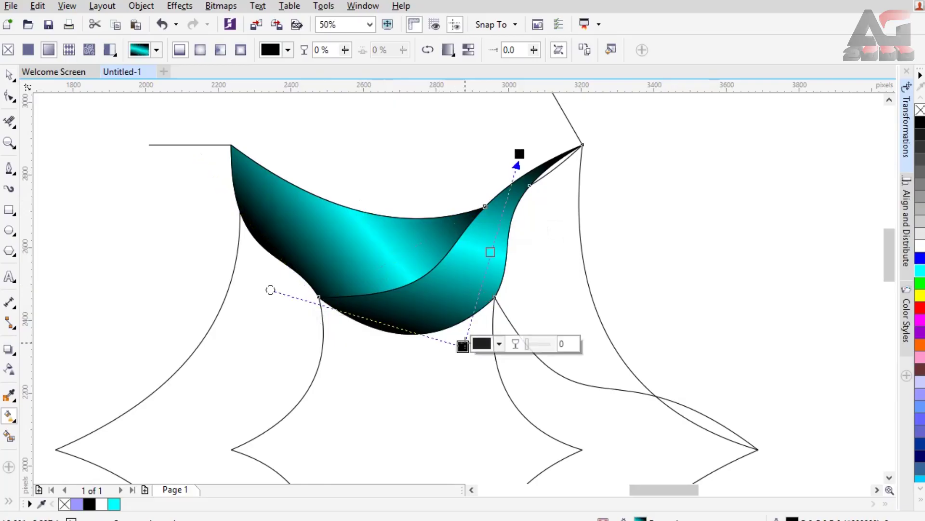
{"action": "left_click", "coordinate": [14, 81]}
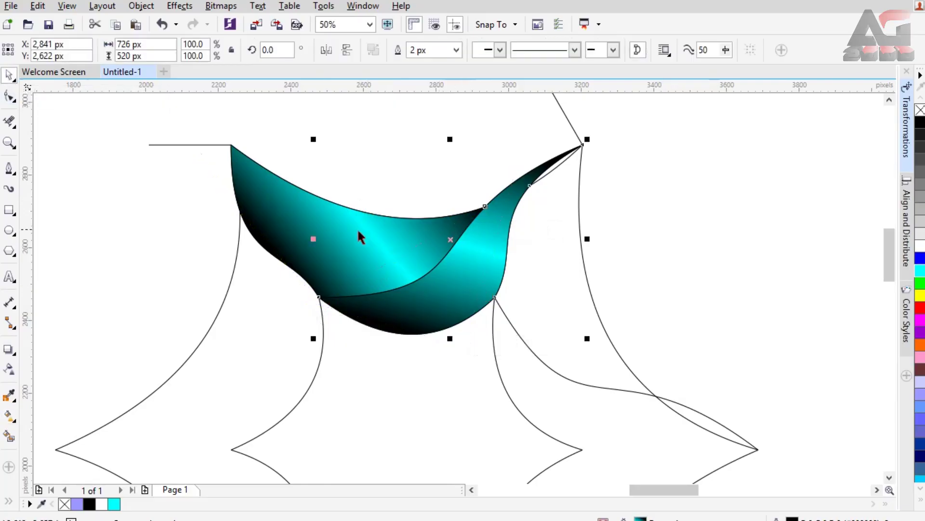
{"action": "left_click", "coordinate": [445, 277]}
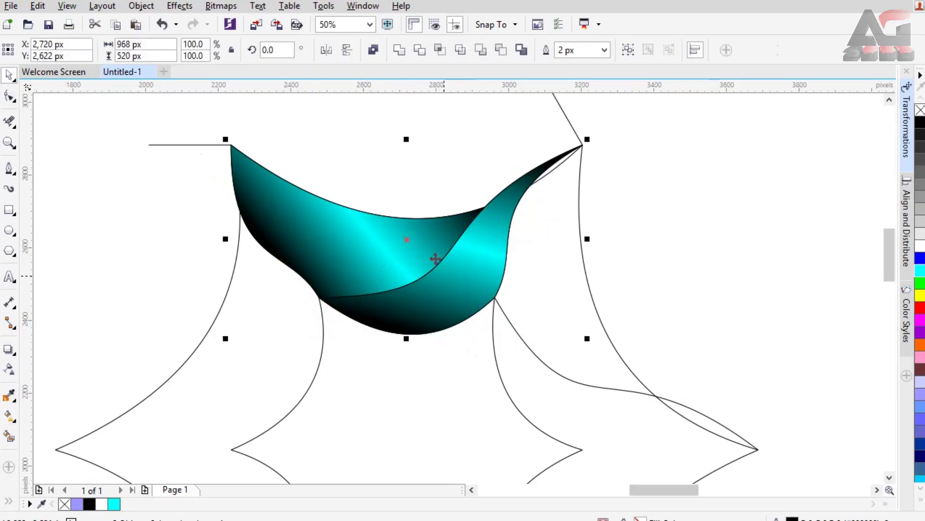
{"action": "scroll", "coordinate": [410, 186], "scroll_direction": "down", "scroll_amount": 1}
{"action": "right_click", "coordinate": [413, 207]}
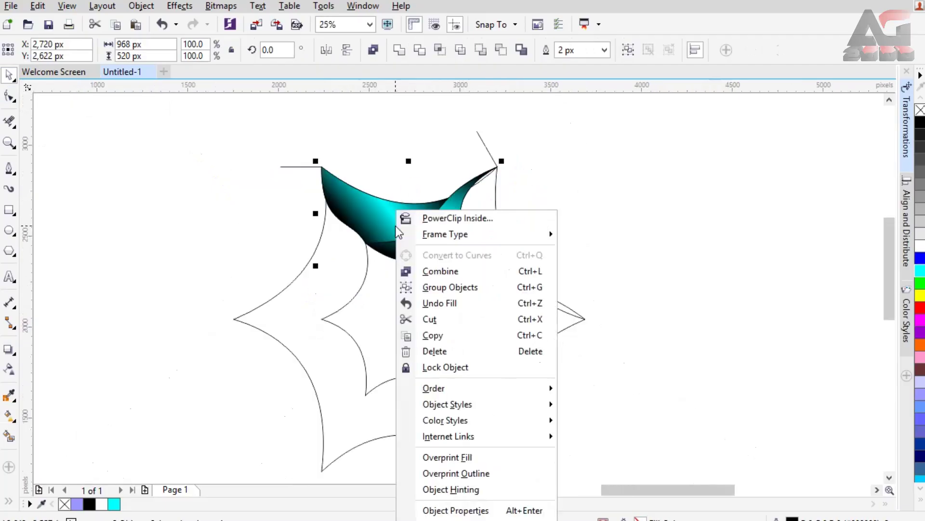
{"action": "left_click", "coordinate": [450, 285]}
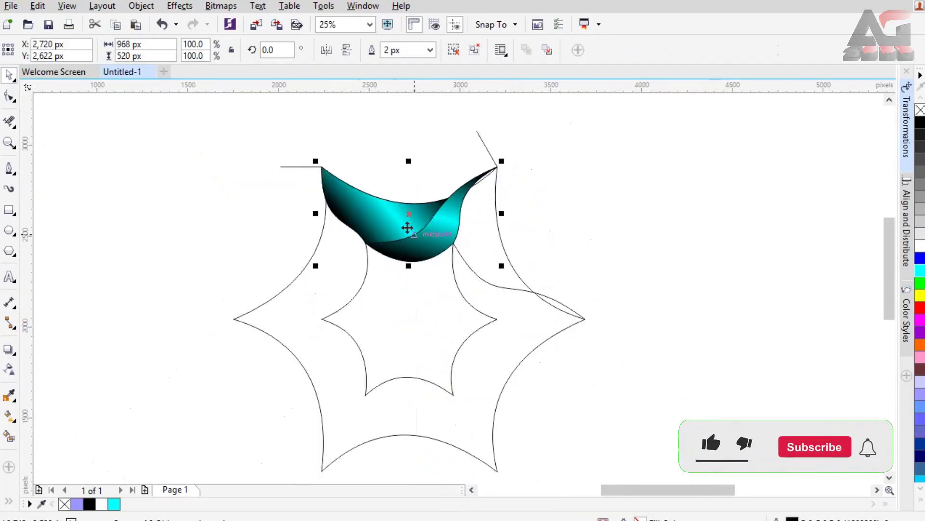
Move the grouped segment's rotation centre to the middle of the nested stars and remove the segment's outline
{"action": "left_click", "coordinate": [408, 222]}
{"action": "left_click_drag", "start_coordinate": [409, 214], "coordinate": [409, 318]}
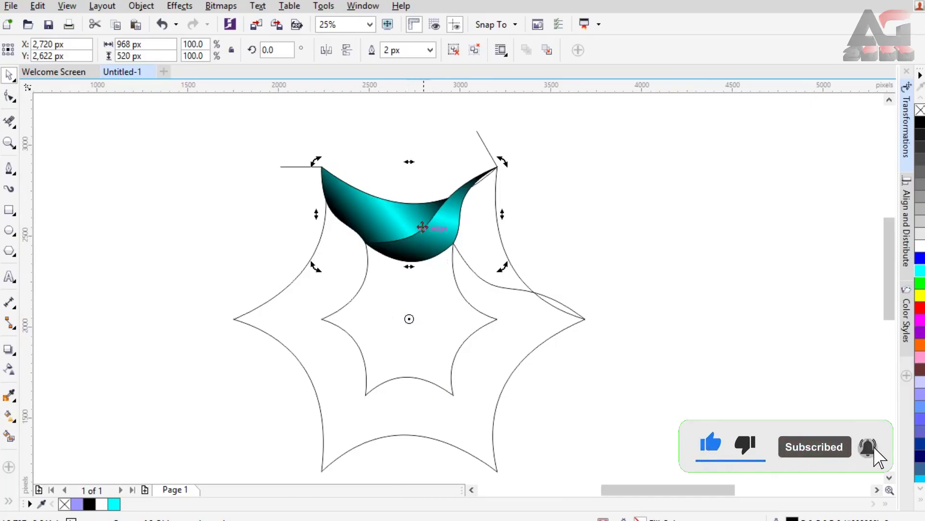
{"action": "right_click", "coordinate": [920, 110]}
Delete the two leftover connecting curves that extend beyond the upper corners of the segment
{"action": "left_click", "coordinate": [480, 277]}
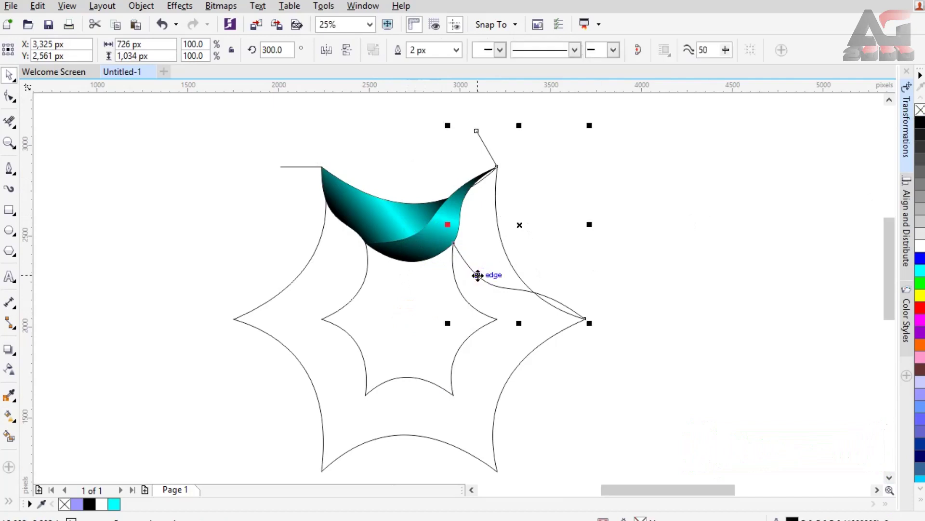
{"action": "key", "text": "Delete"}
{"action": "left_click", "coordinate": [303, 167]}
{"action": "key", "text": "Delete"}
Make five successive copies of the segment, each rotated -60° about the stars' centre, to complete the six-pointed ring
{"action": "left_click", "coordinate": [396, 216]}
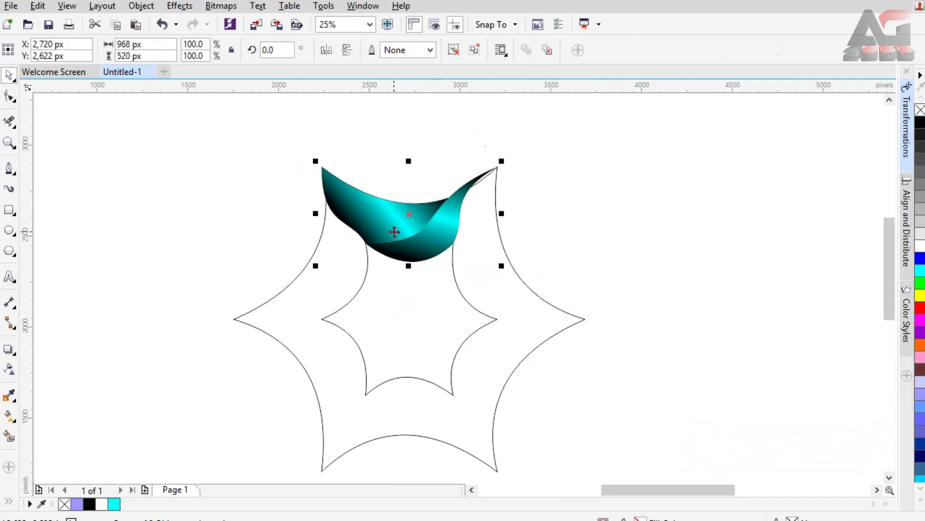
{"action": "left_click", "coordinate": [401, 235]}
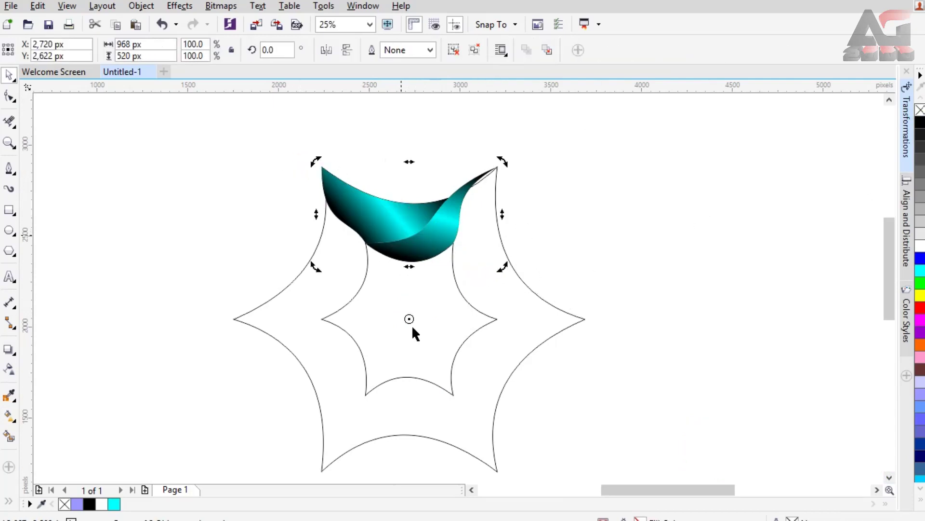
{"action": "left_click", "coordinate": [906, 121]}
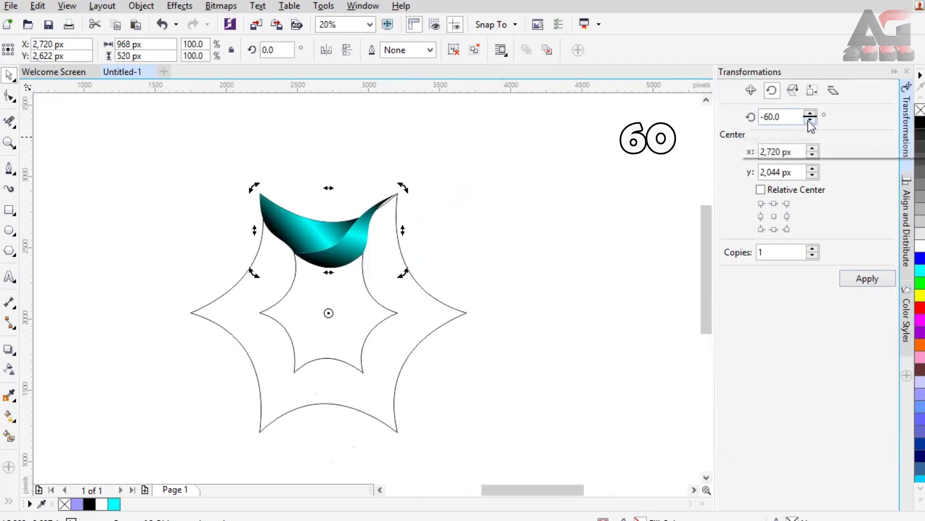
{"action": "left_click", "coordinate": [857, 282]}
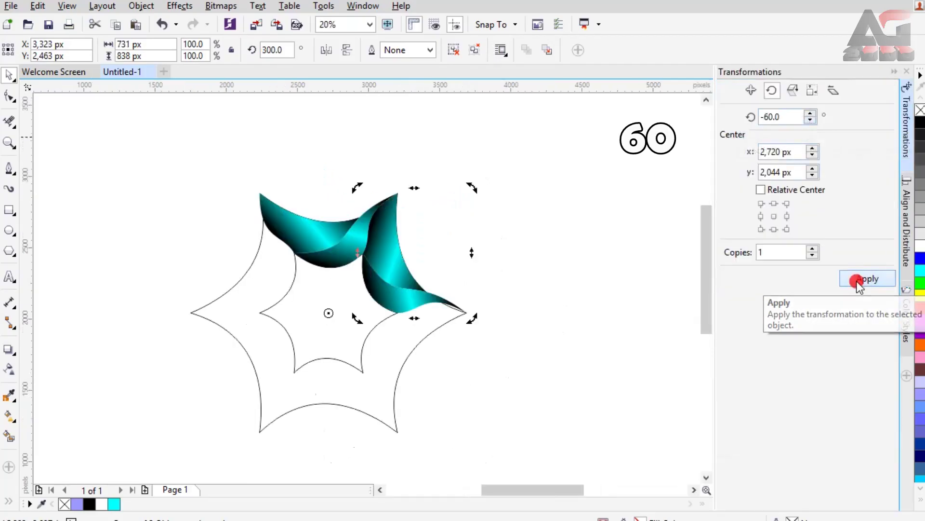
{"action": "left_click", "coordinate": [857, 282]}
{"action": "left_click", "coordinate": [857, 282]}
{"action": "left_click", "coordinate": [857, 282]}
{"action": "left_click", "coordinate": [857, 283]}
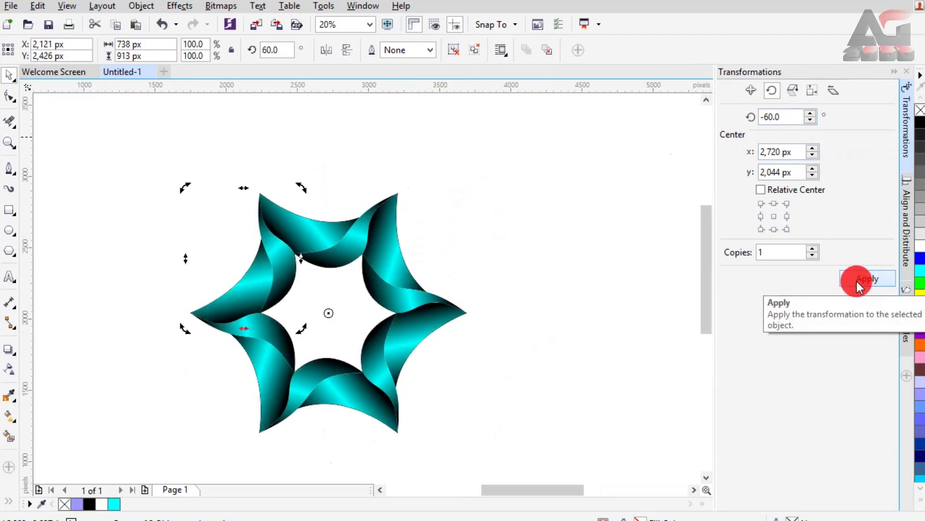
Delete the inner and outer star guide outlines, leaving only the gradient-filled segments
{"action": "left_click", "coordinate": [894, 72]}
{"action": "left_click", "coordinate": [440, 299]}
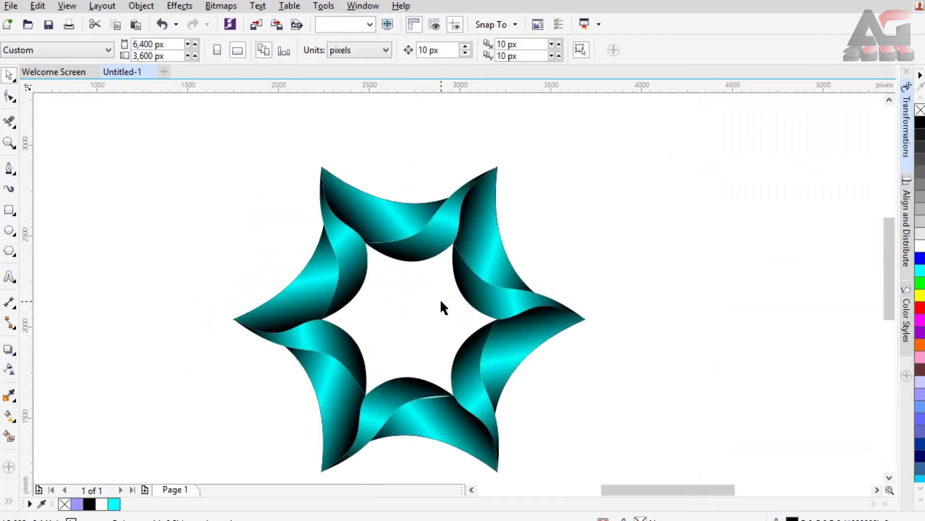
{"action": "key", "text": "ctrl+a"}
{"action": "left_click", "coordinate": [441, 300]}
{"action": "scroll", "coordinate": [593, 458], "scroll_direction": "down", "scroll_amount": 3}
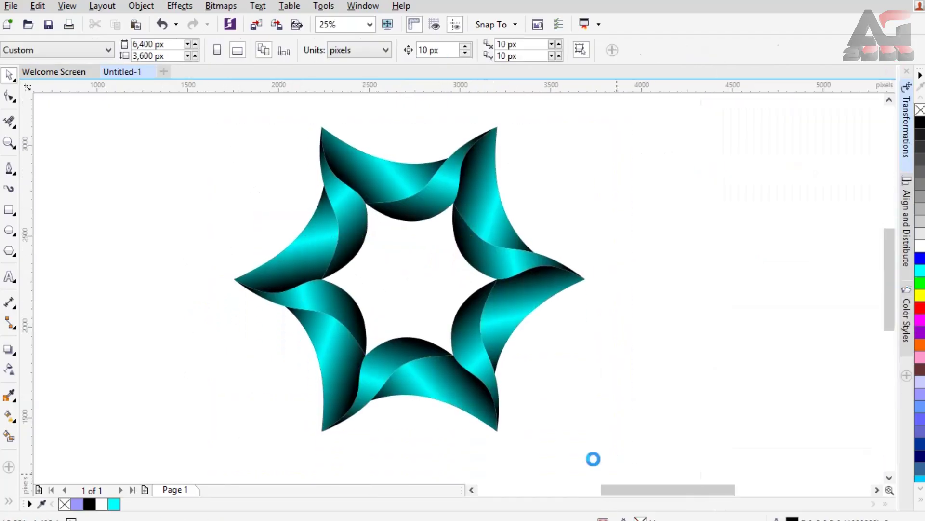
Group all six gradient-filled segments into one star
{"action": "key", "text": "ctrl+a"}
{"action": "right_click", "coordinate": [485, 294]}
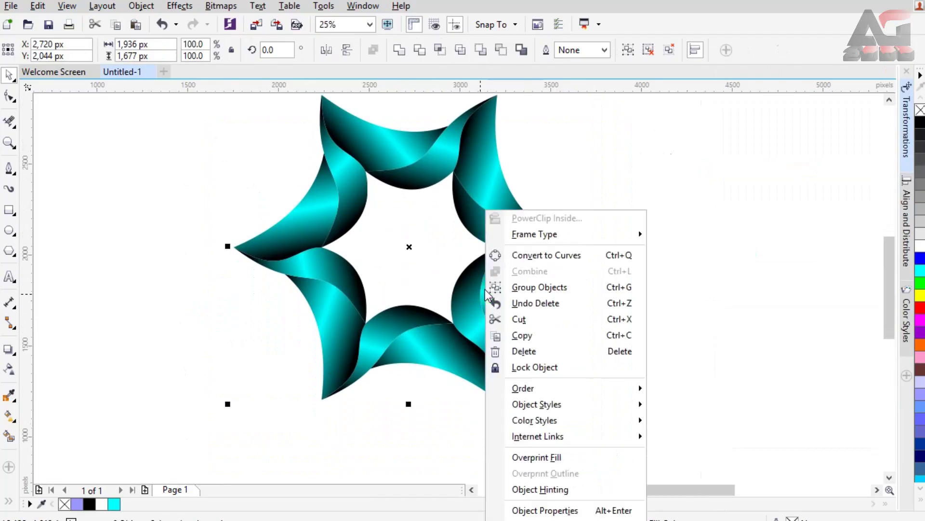
{"action": "left_click", "coordinate": [573, 289]}
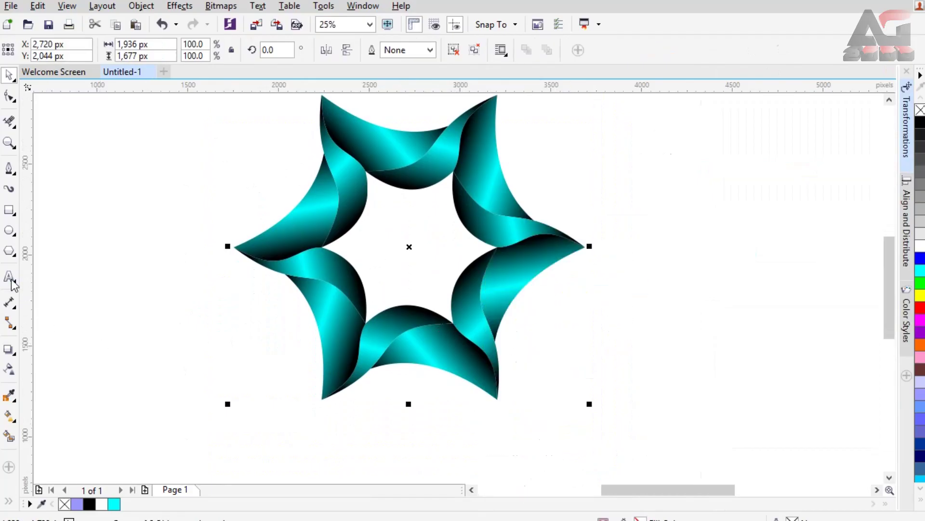
Add a flattened perspective drop shadow on the ground beneath the star
{"action": "left_click", "coordinate": [9, 349]}
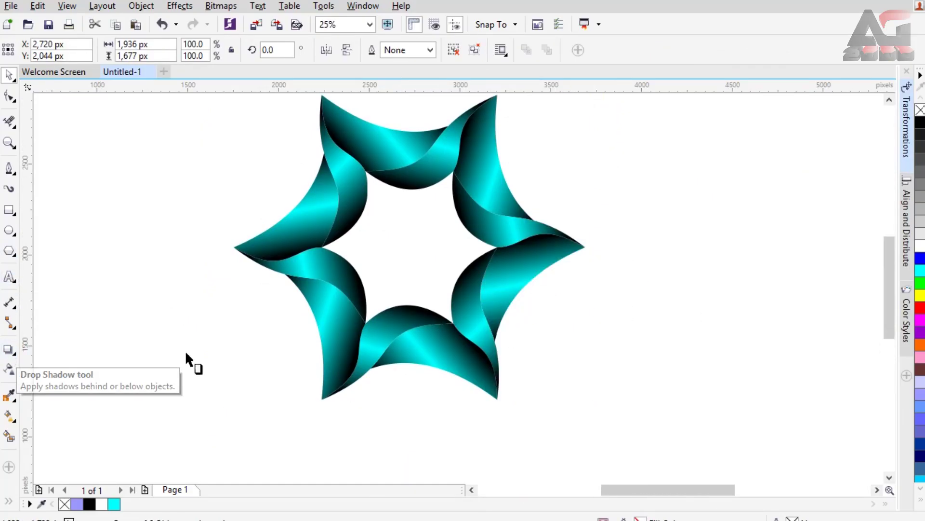
{"action": "left_click_drag", "start_coordinate": [404, 364], "coordinate": [411, 376]}
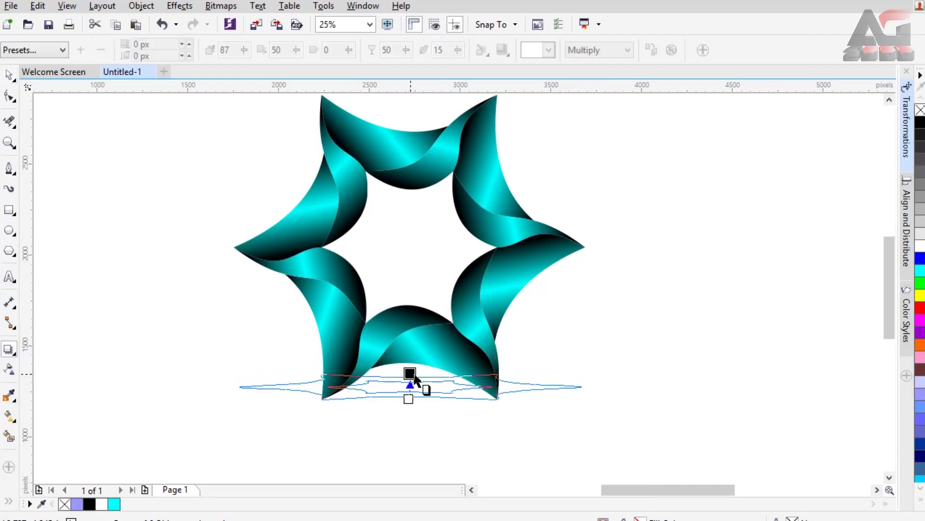
{"action": "left_click", "coordinate": [370, 24]}
{"action": "left_click", "coordinate": [342, 38]}
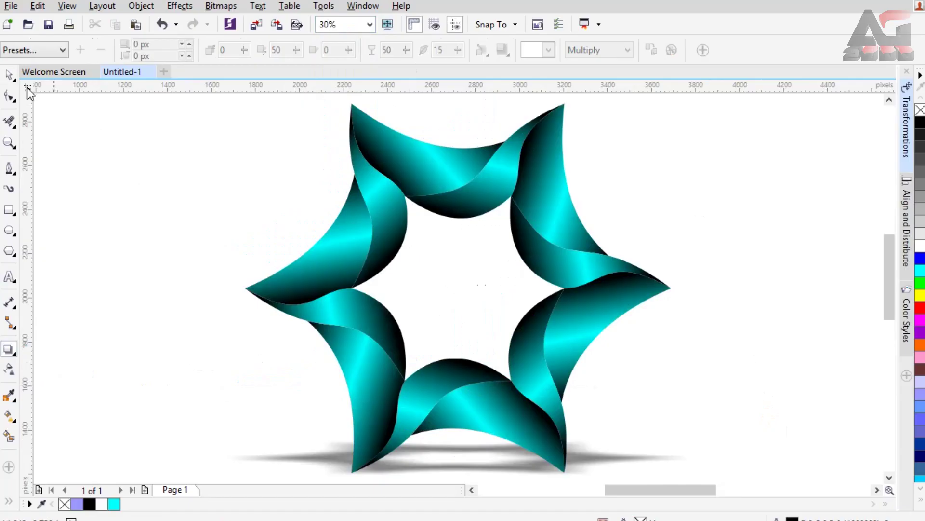
Place a shadowless copy of the star to the right of the original and scale it to 86%
{"action": "left_click", "coordinate": [10, 76]}
{"action": "left_click_drag", "start_coordinate": [370, 166], "coordinate": [608, 184]}
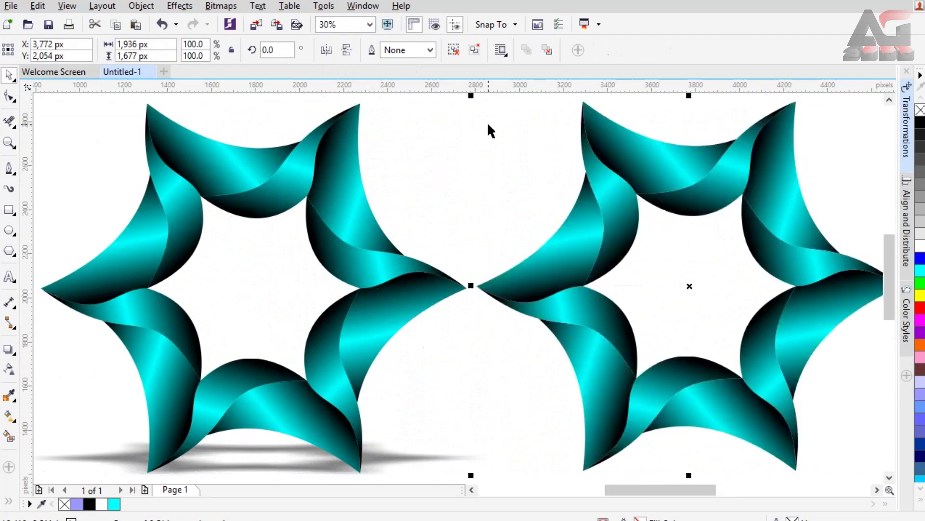
{"action": "left_click_drag", "start_coordinate": [469, 96], "coordinate": [530, 154]}
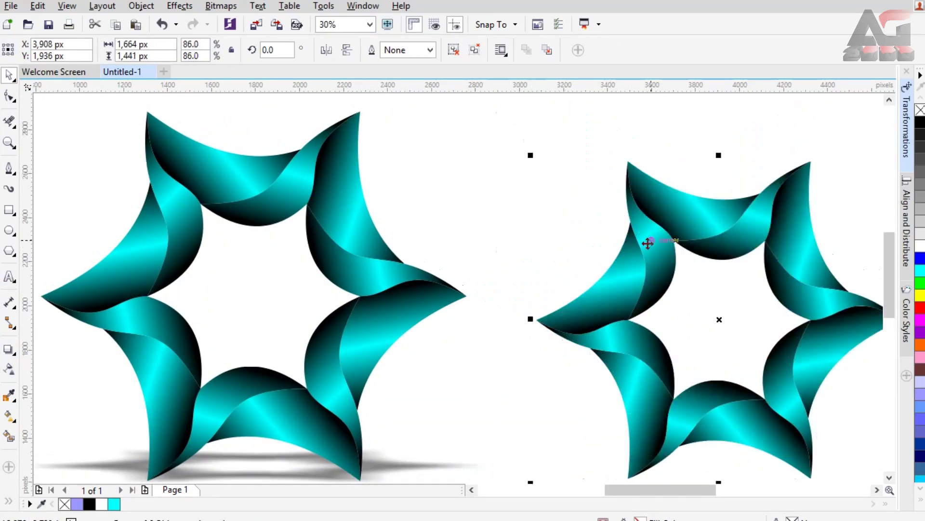
{"action": "left_click_drag", "start_coordinate": [526, 193], "coordinate": [527, 193]}
Rotate the smaller star 30° and copy the larger star's drop shadow onto it
{"action": "left_click", "coordinate": [279, 50]}
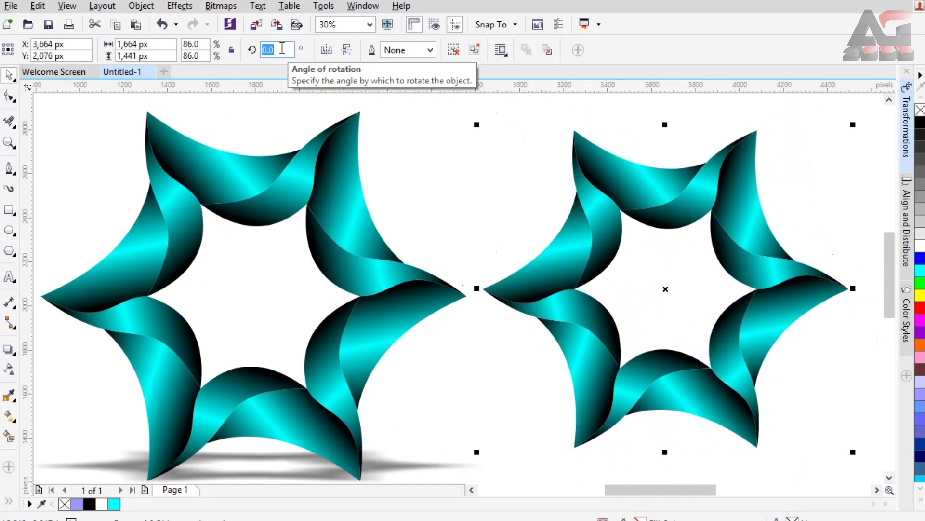
{"action": "type", "text": "30"}
{"action": "key", "text": "Return"}
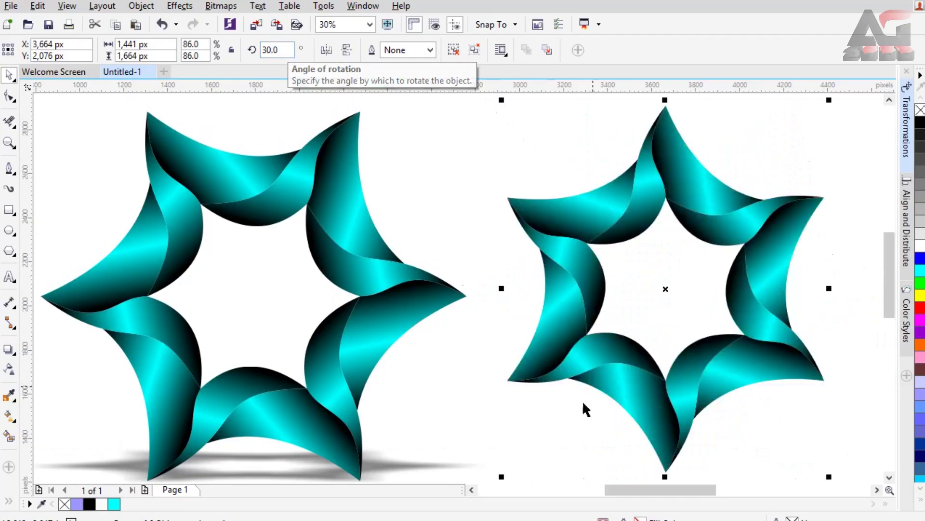
{"action": "left_click", "coordinate": [9, 349]}
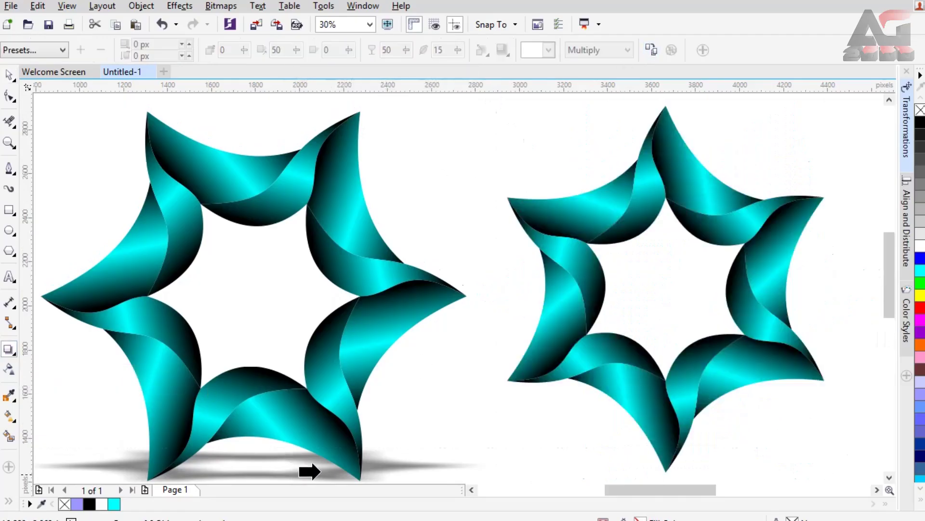
{"action": "left_click", "coordinate": [477, 133]}
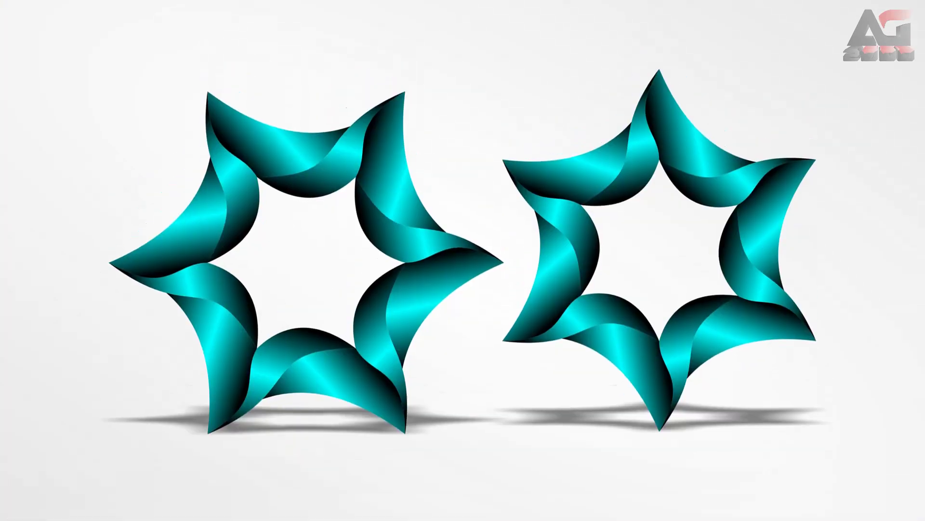